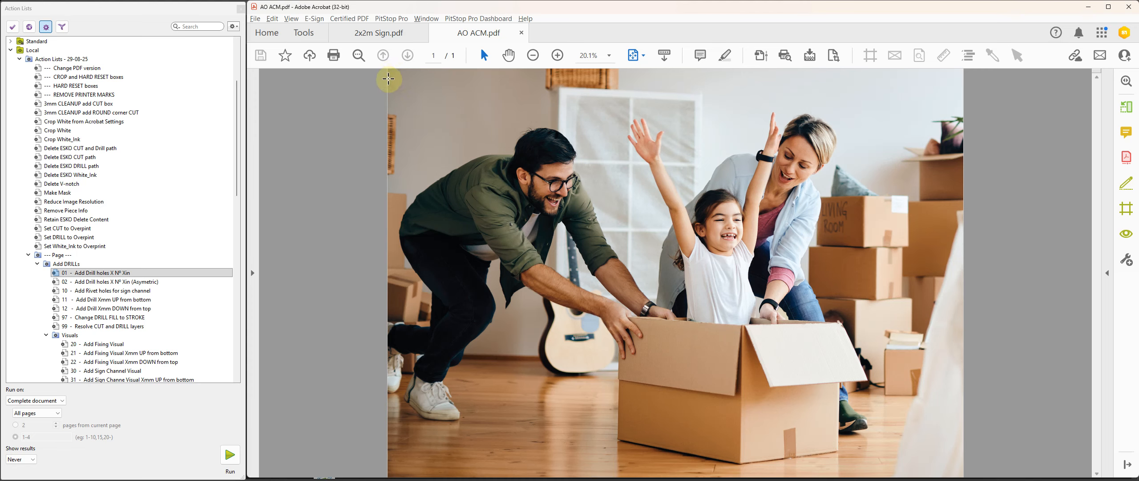
Step: Run the 3mm CLEANUP add CUT box action on AO ACM.pdf
left_click(98, 103)
left_click(230, 454)
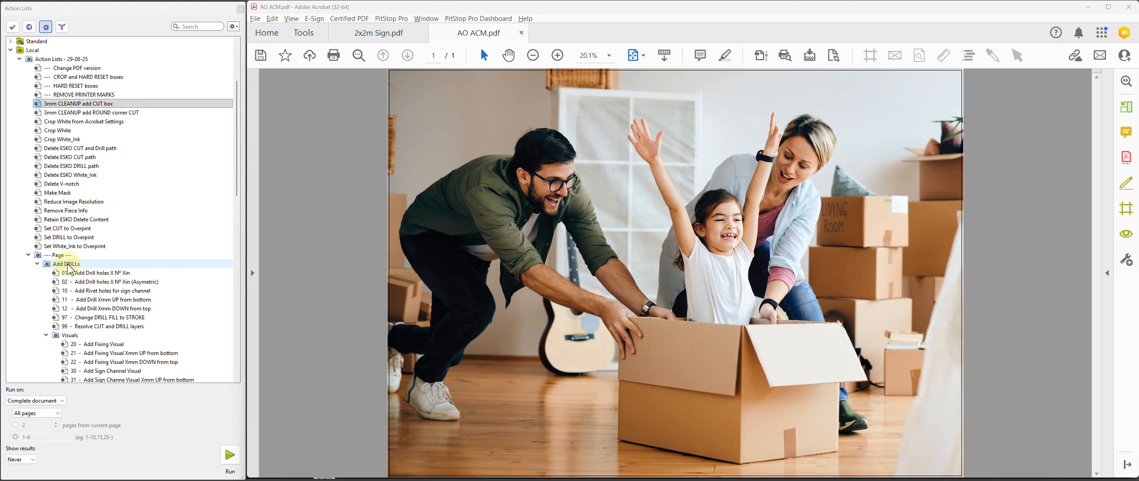
Step: Add 6 mm drill holes to the sign, with 3 horizontal and 3 vertical holes at an 18 mm inset and no template
left_click(82, 273)
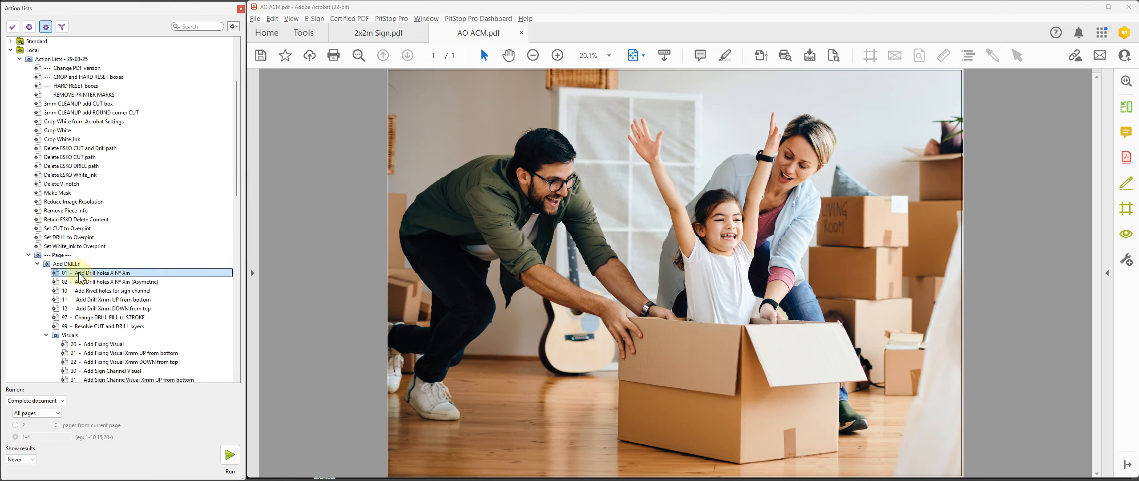
left_click(230, 454)
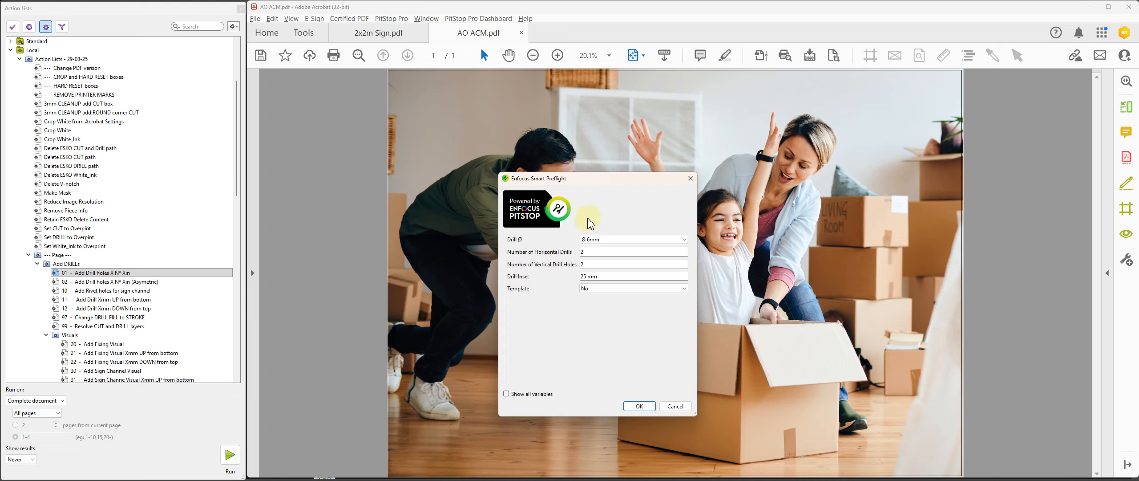
left_click(588, 251)
key("BackSpace")
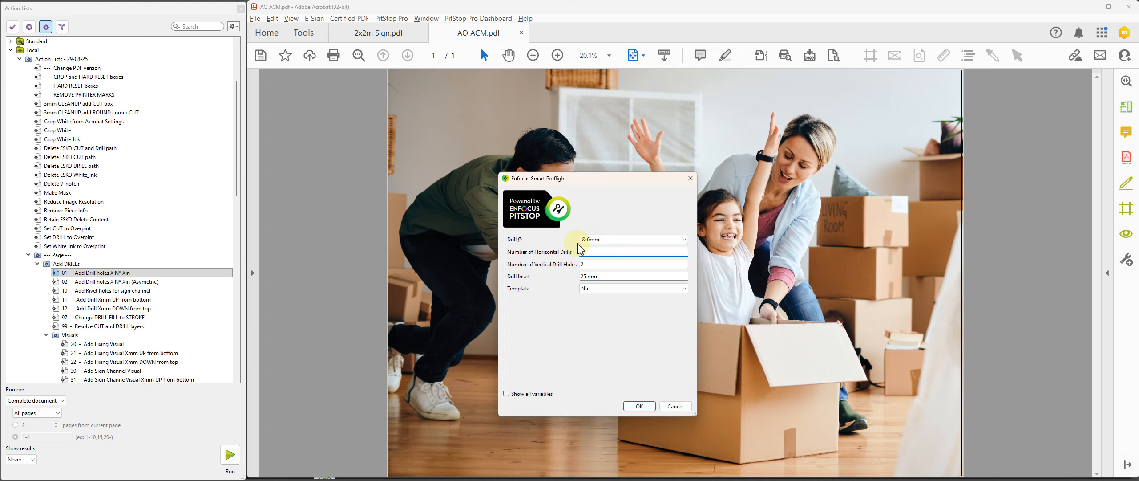
type("3")
key("Tab")
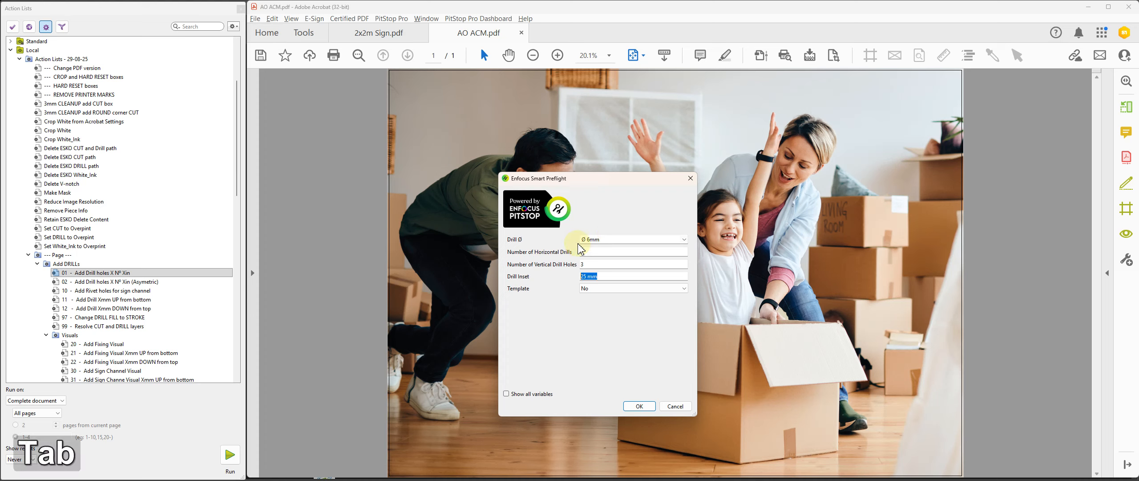
type("18")
left_click(581, 251)
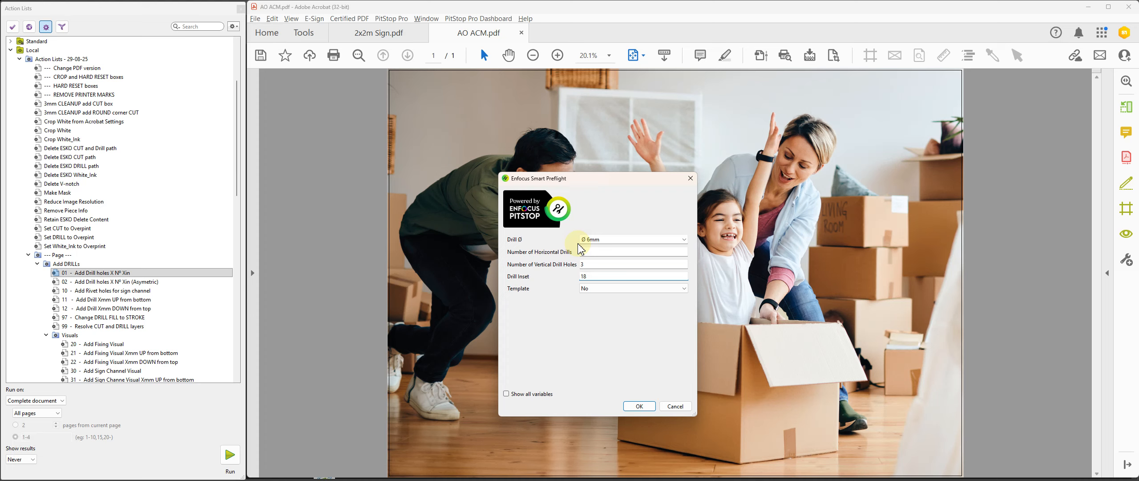
type("3")
left_click(597, 275)
key("Tab")
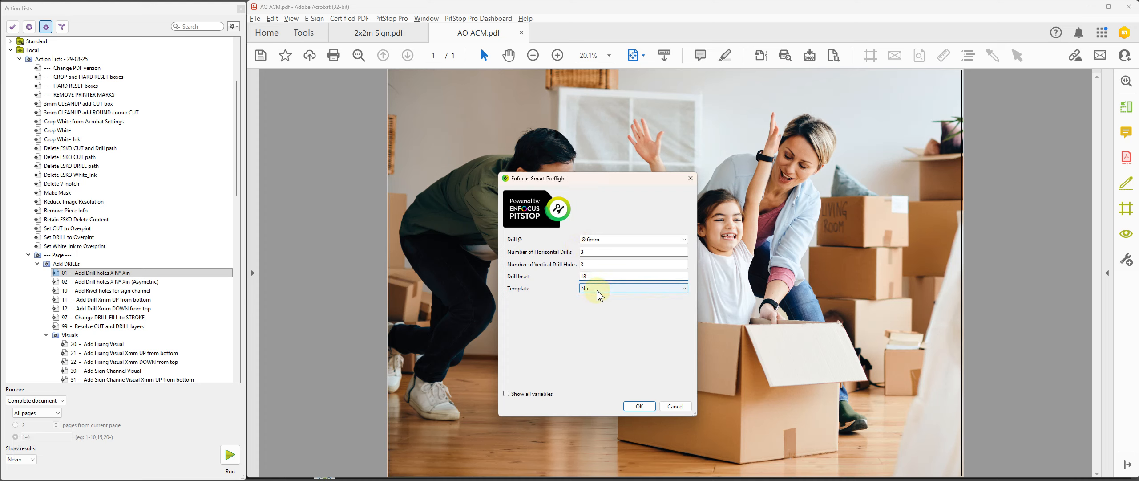
left_click(639, 405)
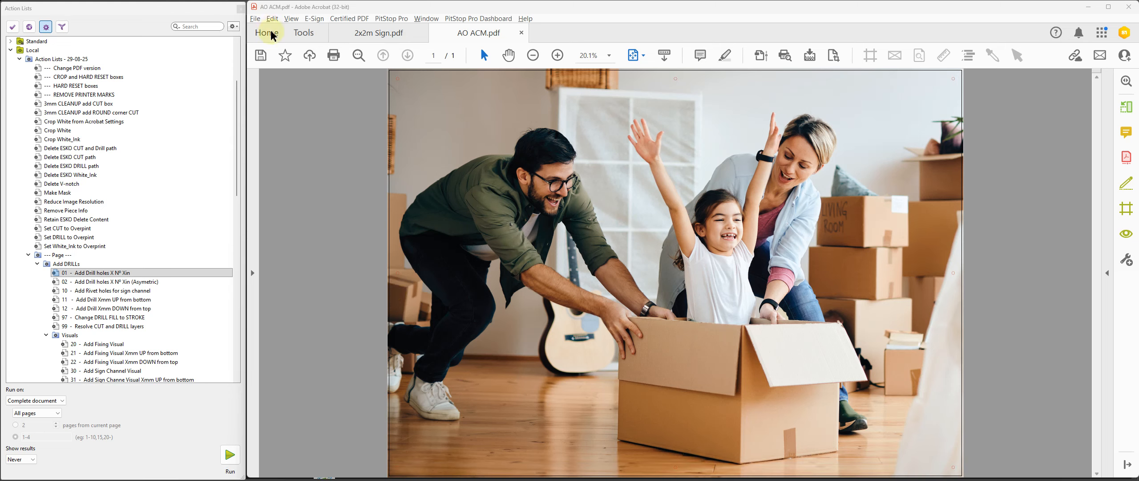
Step: Revert AO ACM.pdf to its last saved version, discarding the cut box and drill holes
left_click(255, 18)
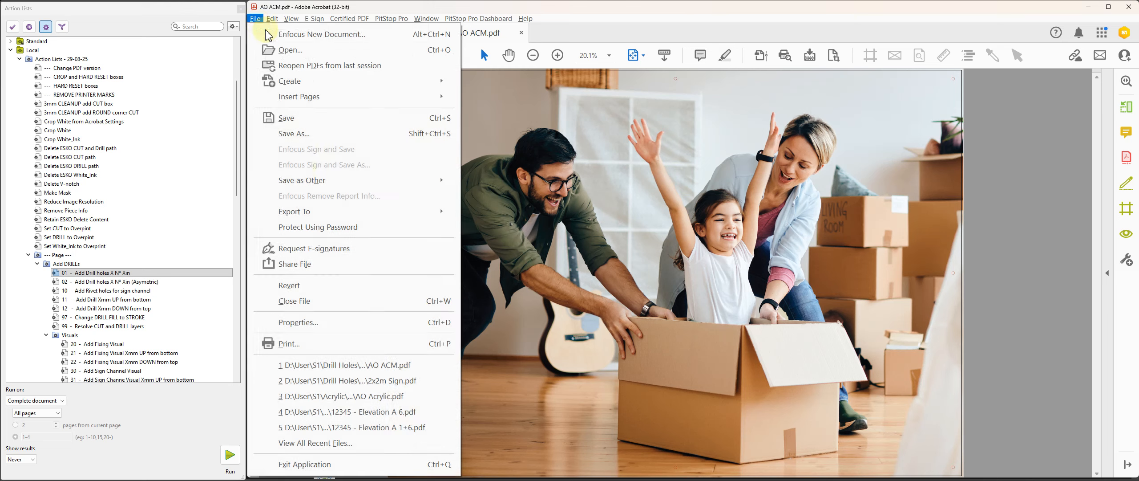
left_click(310, 286)
left_click(752, 266)
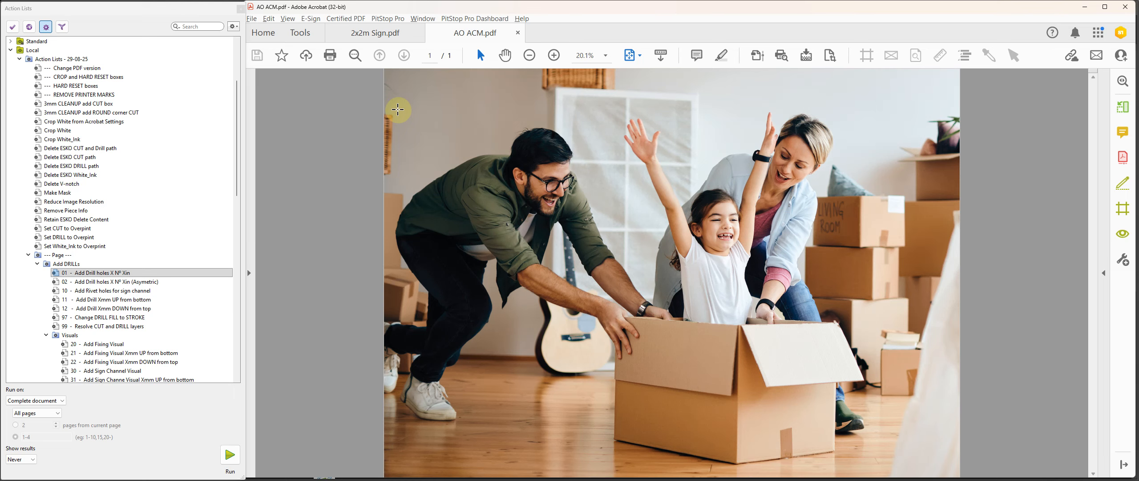
Step: Run the 3mm CLEANUP add ROUND corner CUT action with a 10 mm corner radius
left_click(98, 114)
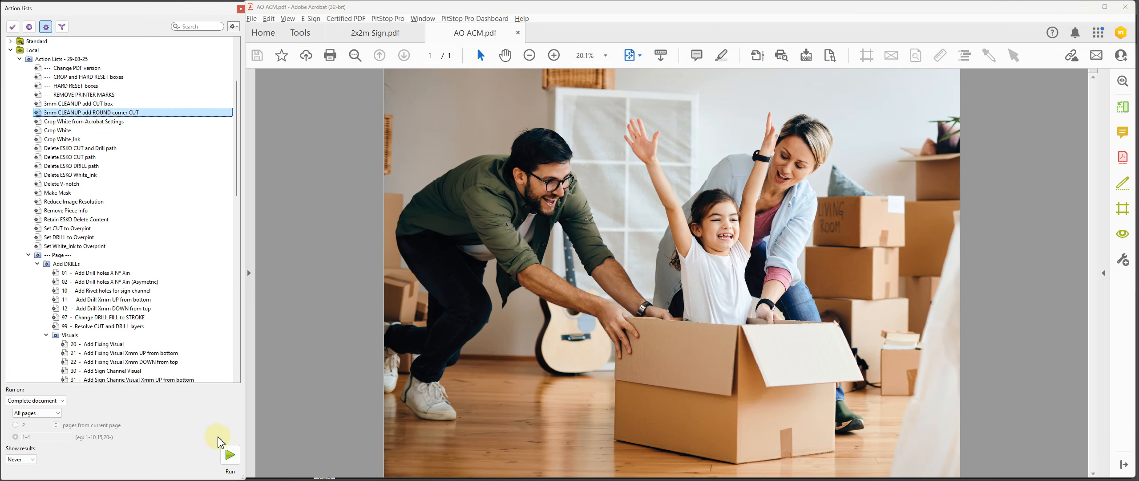
left_click(230, 455)
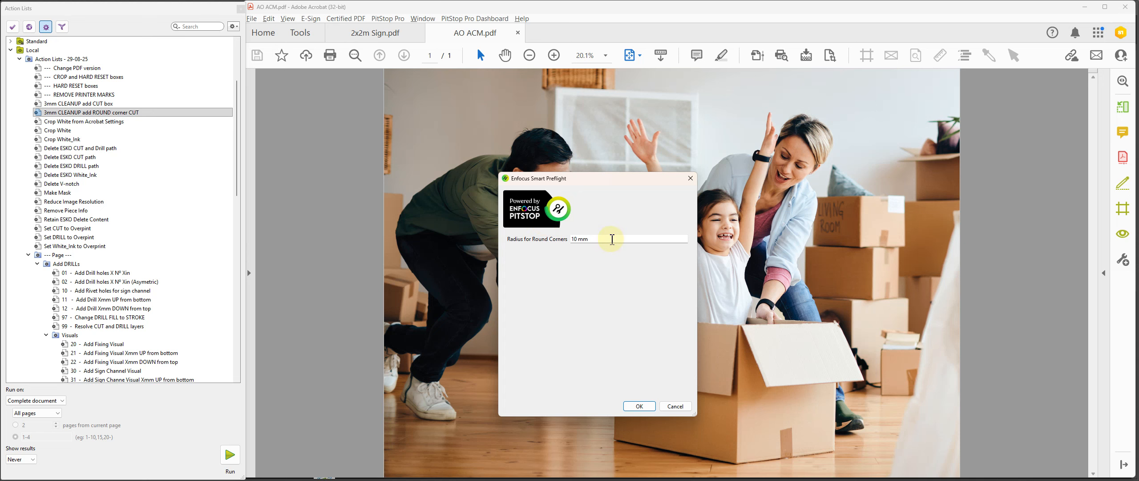
left_click(637, 405)
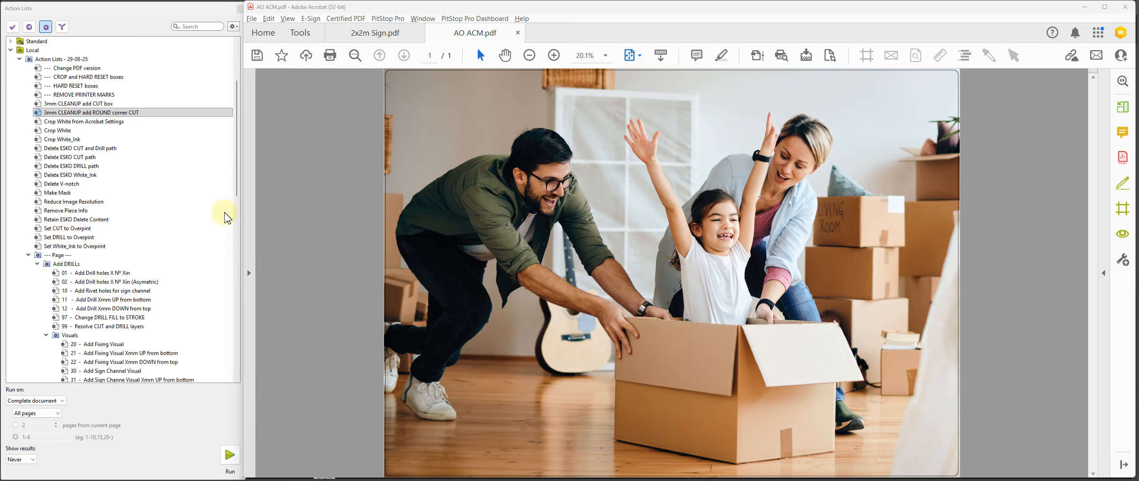
Step: Add rivet holes for sign channel, with the left and right rivet positions both set to 75 mm
left_click(107, 290)
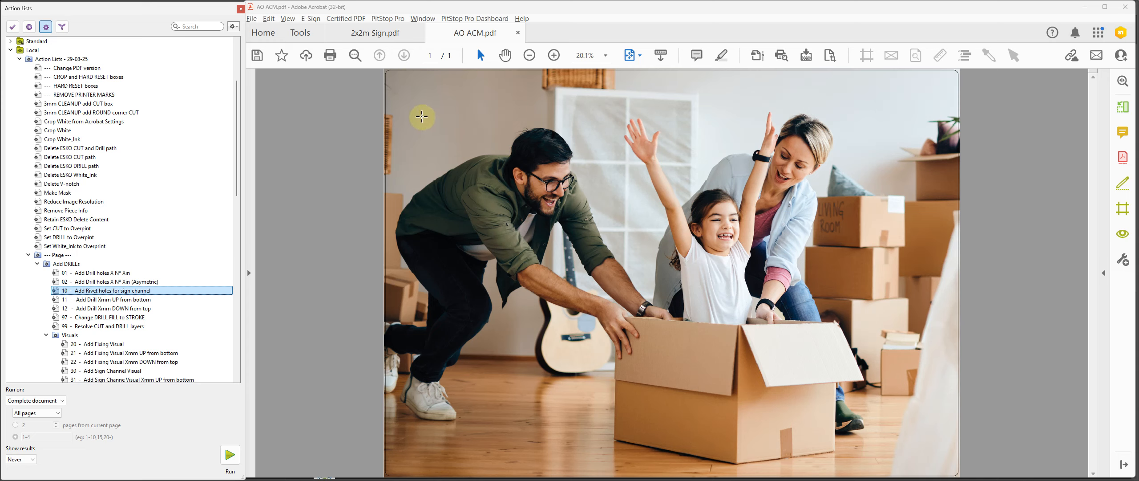
left_click(230, 455)
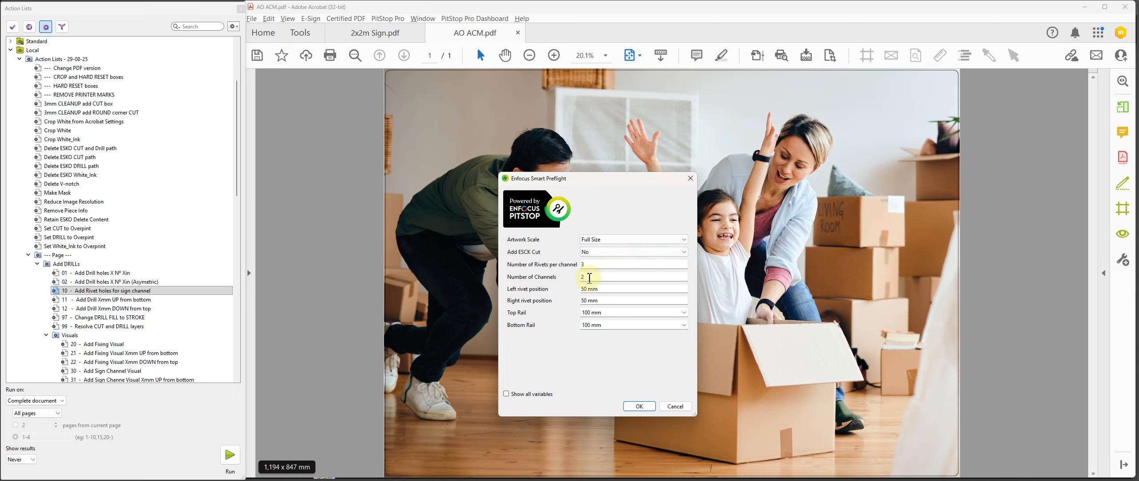
left_click_drag(614, 289, 550, 285)
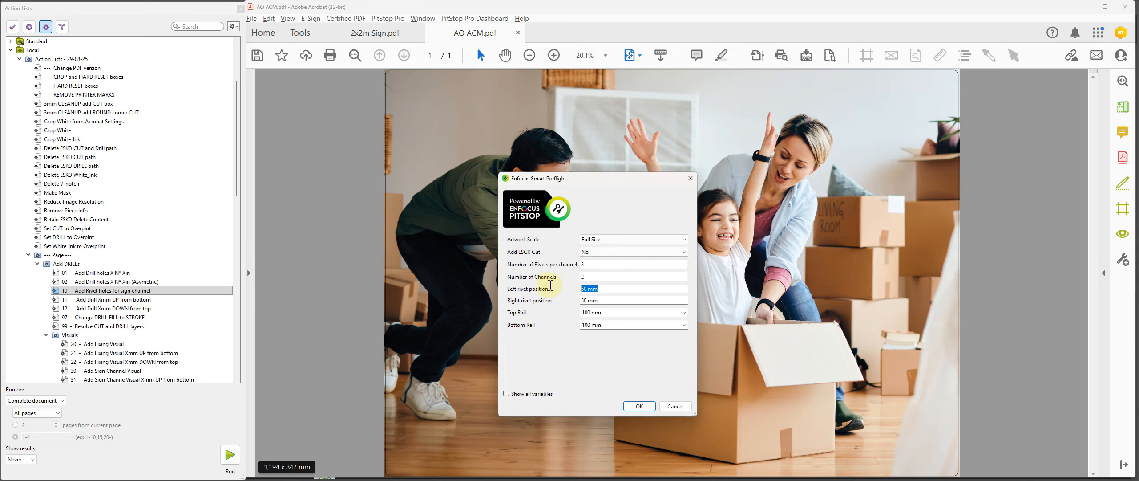
type("75")
key("Tab")
type("75")
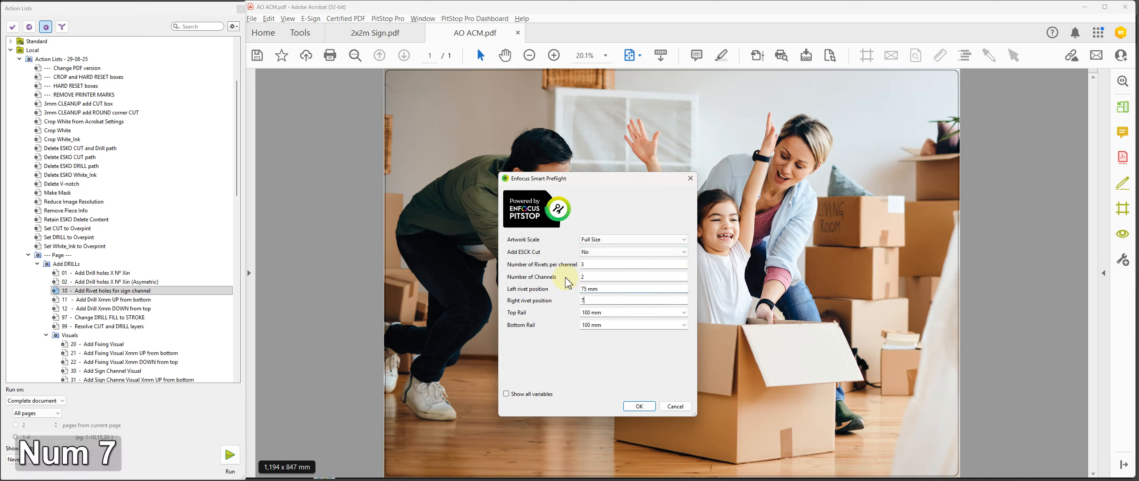
key("Tab")
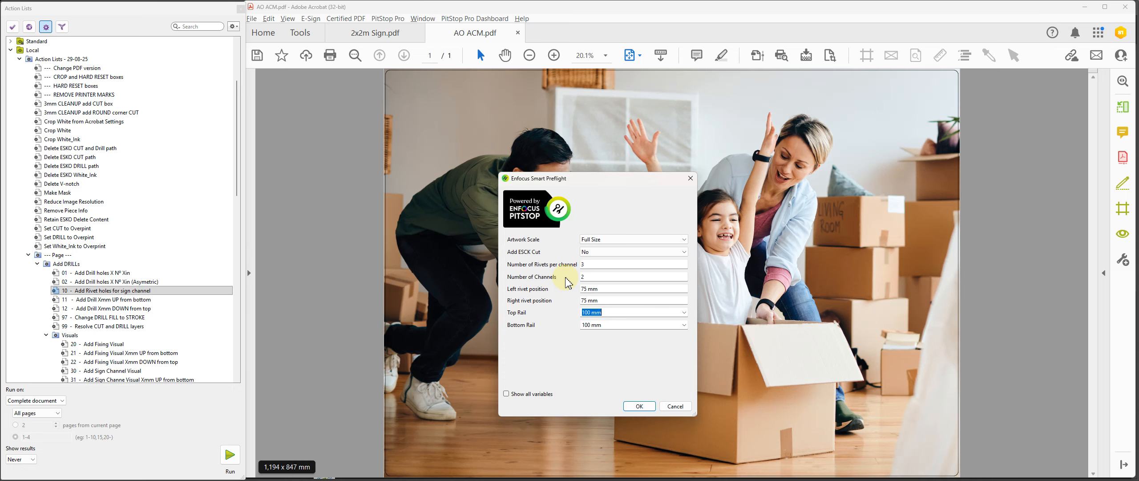
left_click(639, 406)
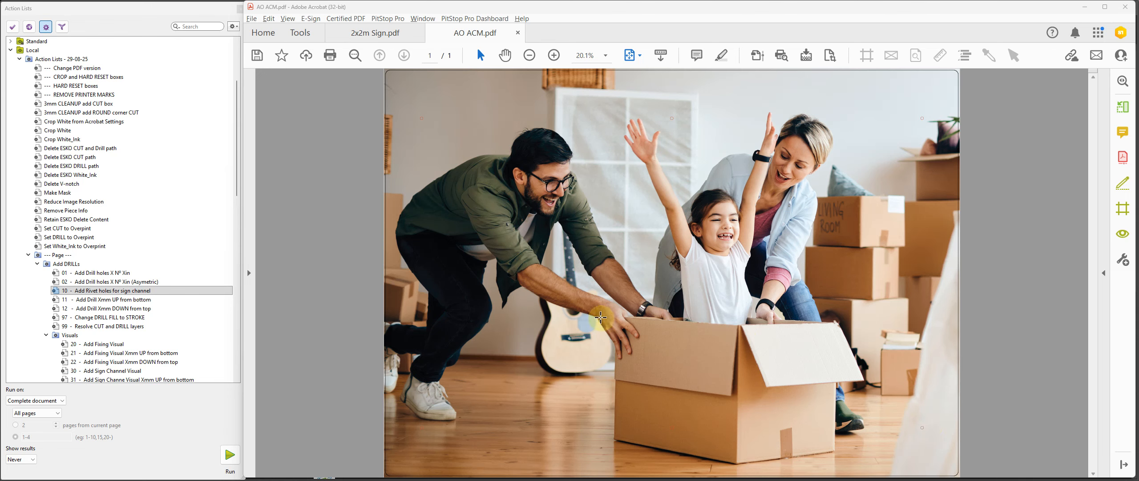
Step: Switch to 2x2m Sign.pdf and look through the actions for splitting artwork vertically into panels
left_click(374, 35)
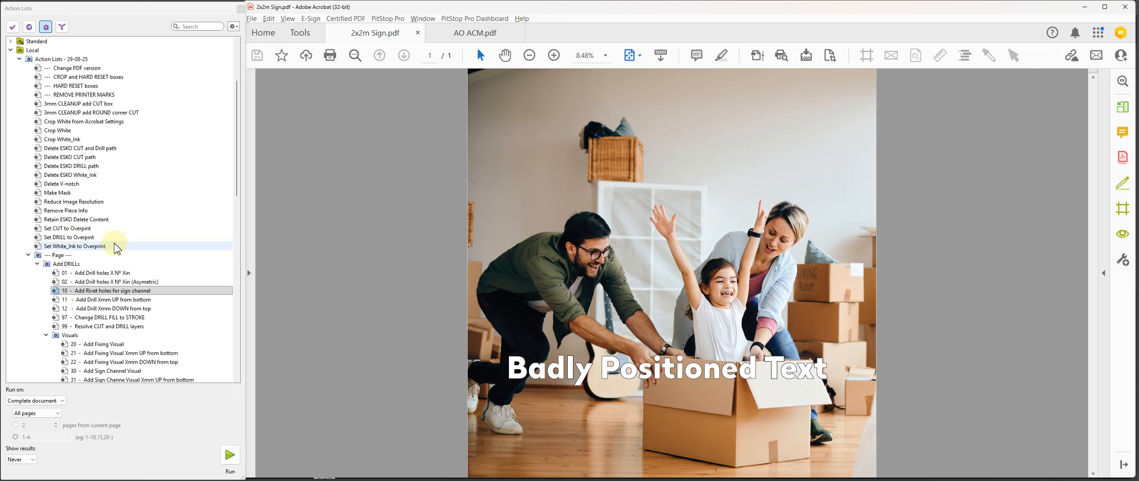
scroll(117, 248, "down", 7)
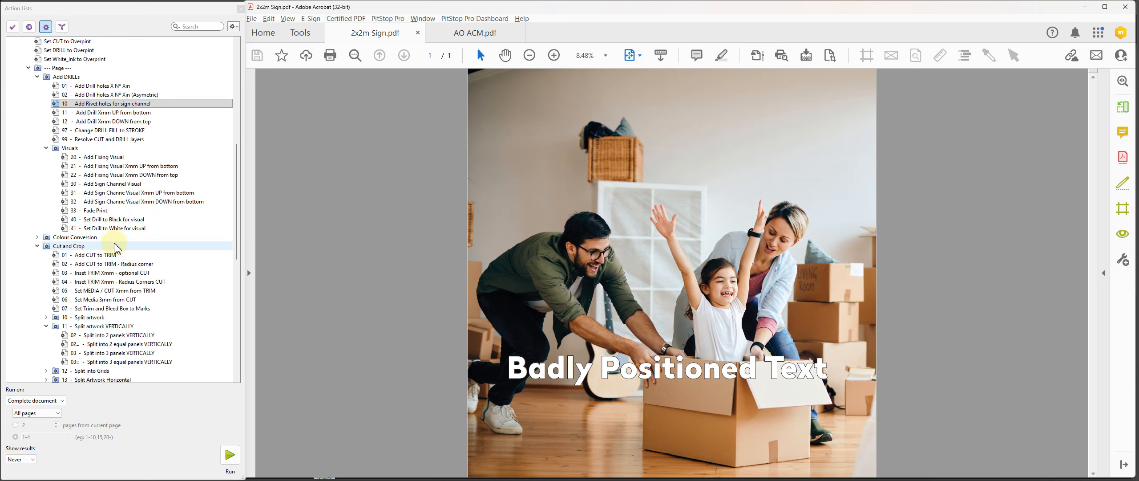
scroll(117, 248, "down", 3)
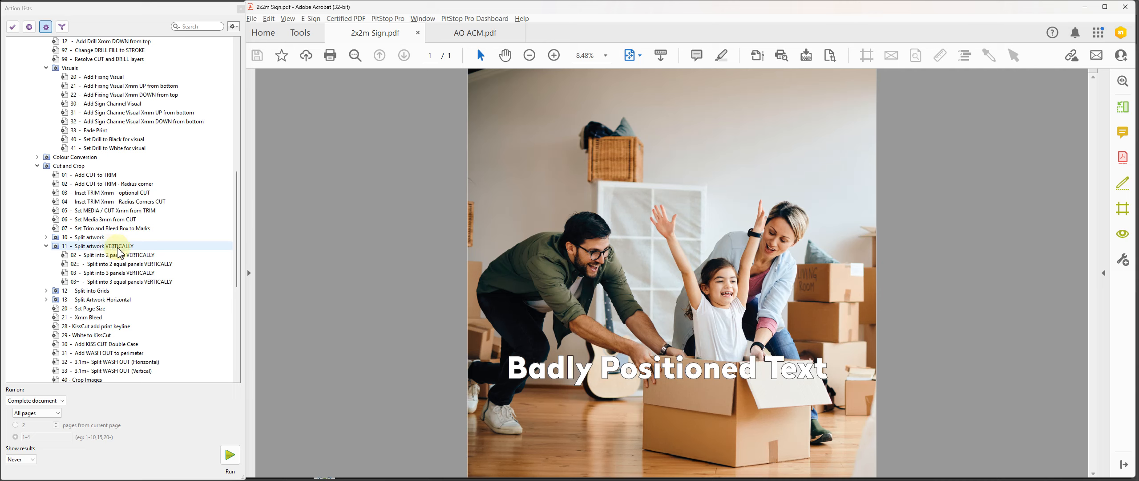
left_click(89, 255)
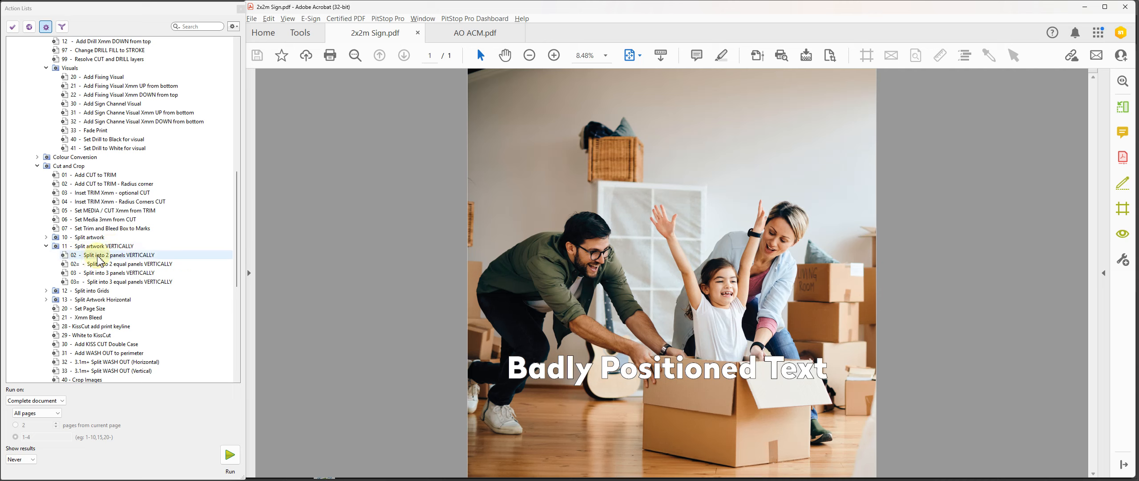
left_click(108, 265)
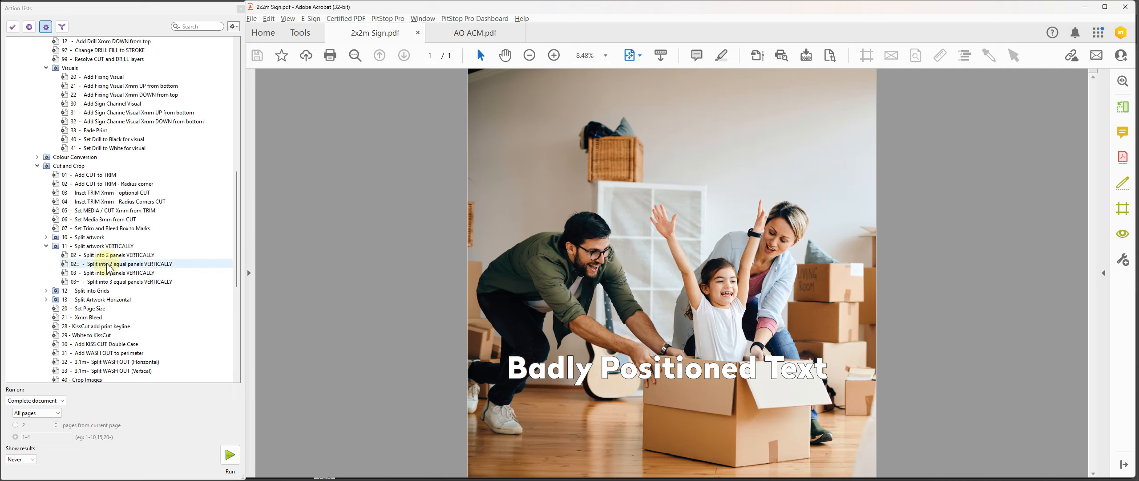
left_click(113, 282)
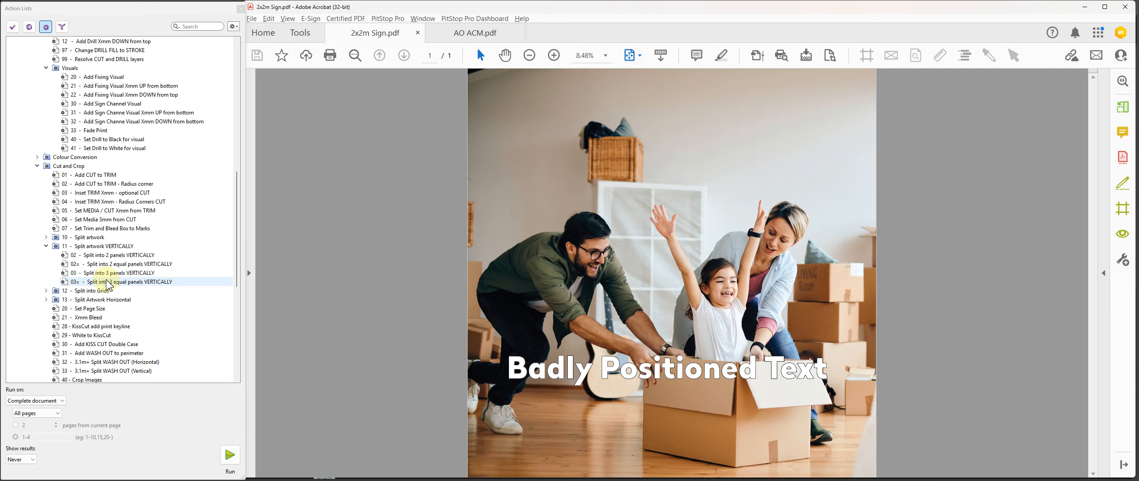
left_click(101, 255)
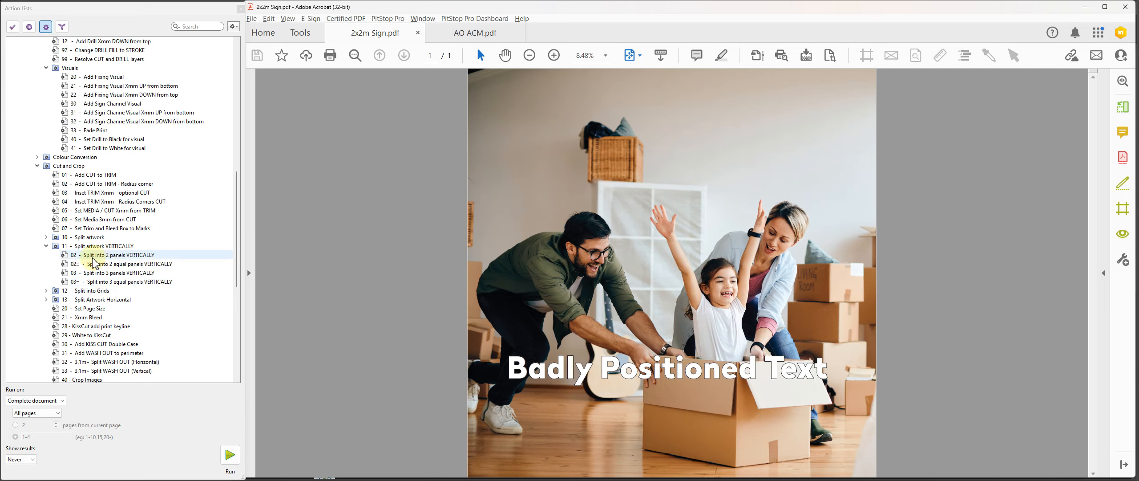
left_click(104, 266)
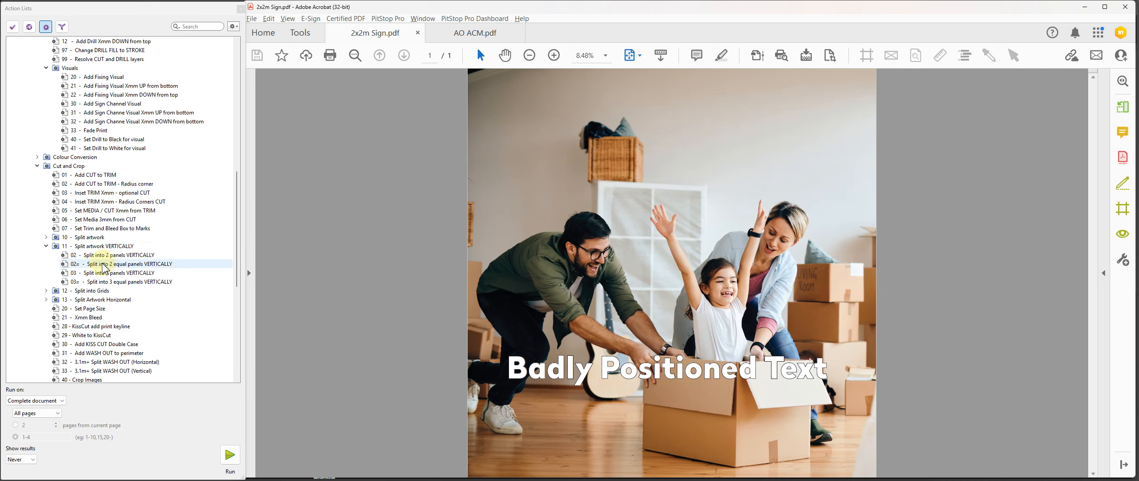
Step: Split the sign into 2 equal panels vertically at full size with 3 mm bleed and the added cut set to Yes, accepting the PieceInfo warning
left_click(104, 267)
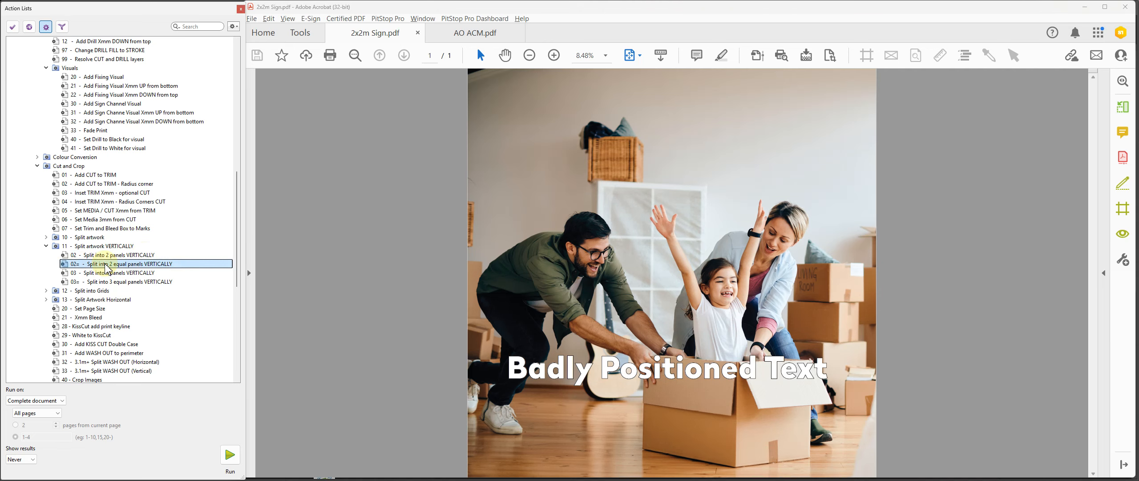
left_click(230, 455)
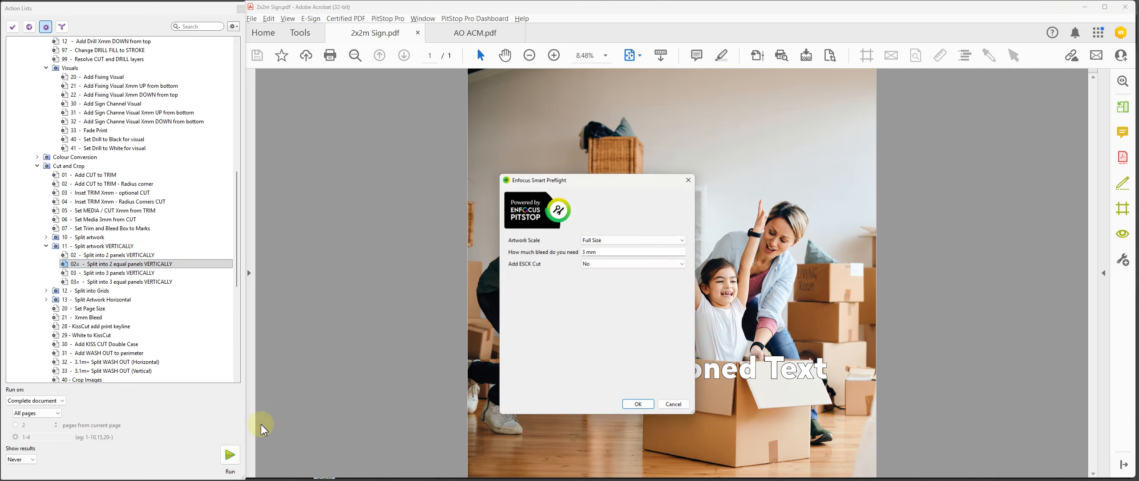
left_click(591, 263)
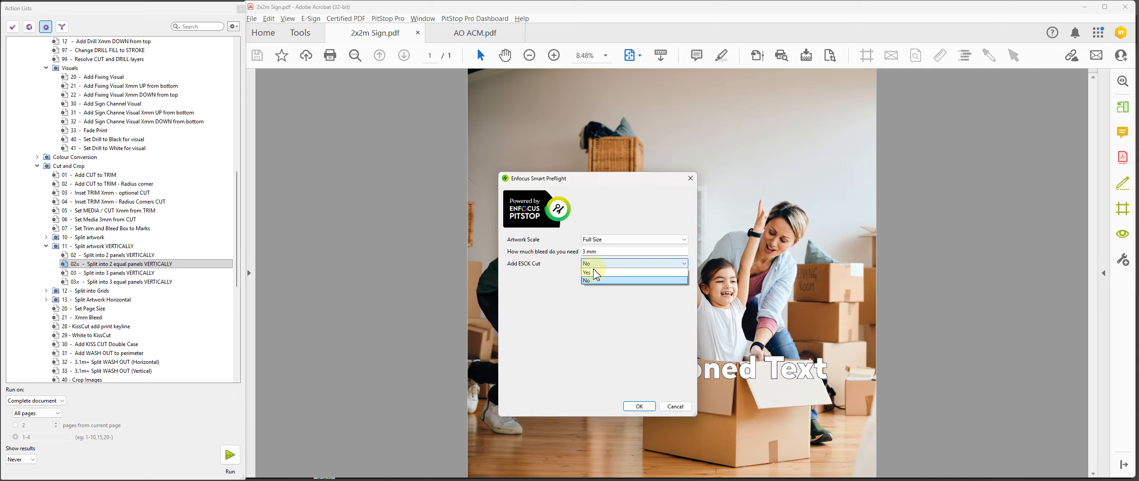
left_click(597, 272)
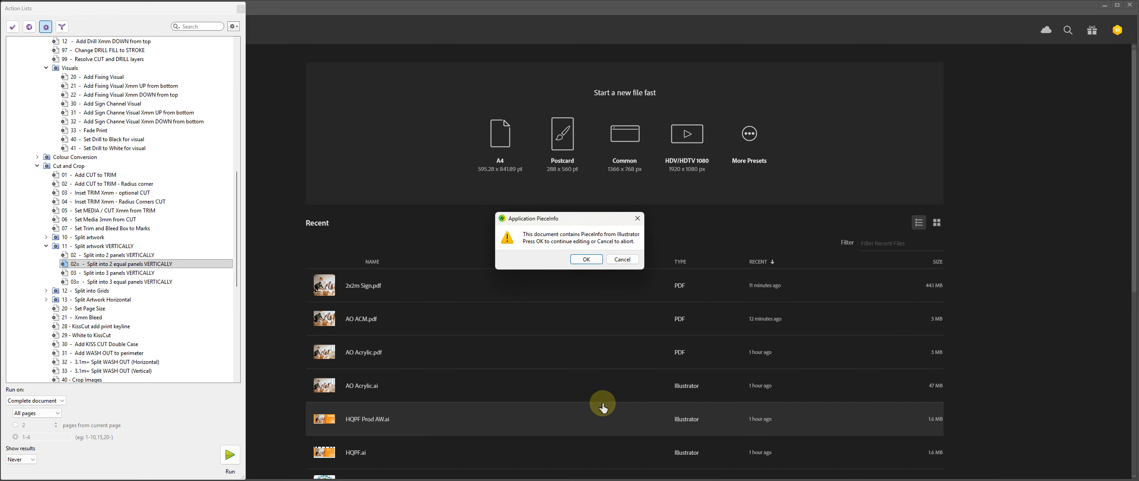
left_click(596, 259)
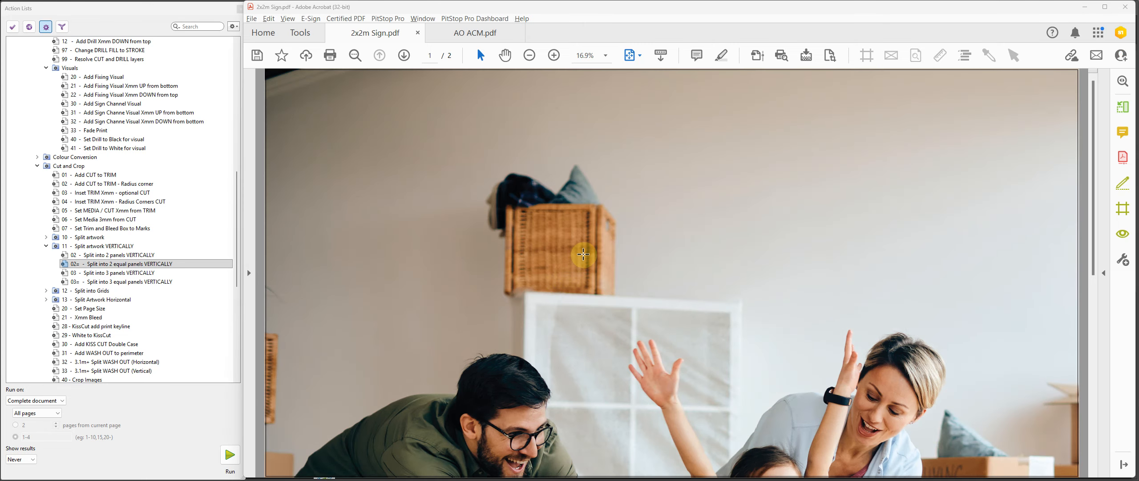
Step: Examine both split panel pages to see where the artwork and text are divided
scroll(584, 254, "down", 2)
scroll(584, 254, "up", 2)
scroll(583, 254, "down", 2)
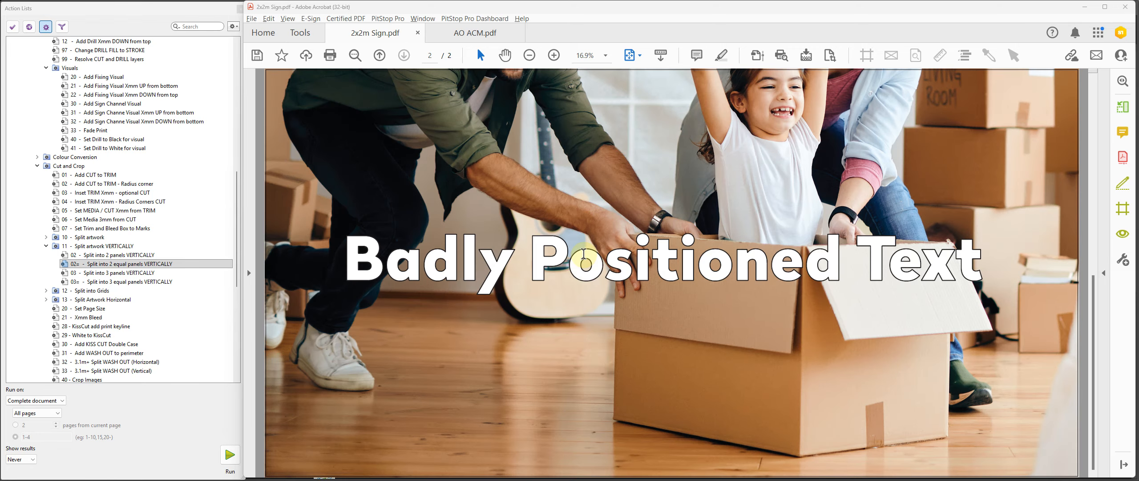
scroll(584, 254, "up", 2)
scroll(584, 254, "down", 2)
scroll(584, 255, "up", 2)
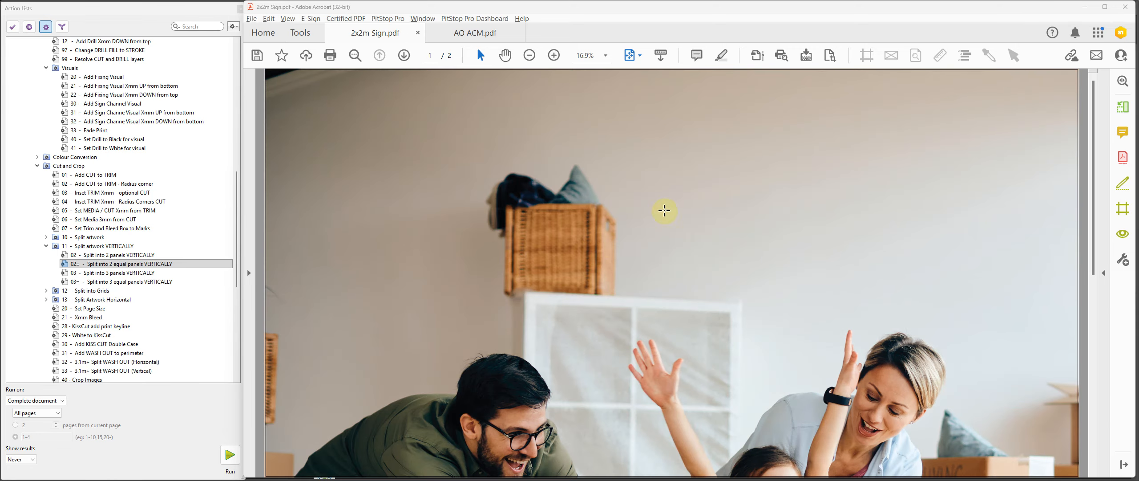
Step: Extract both pages of 2x2m Sign.pdf as separate files into the Split folder inside Production
left_click(1122, 106)
left_click(521, 187, "shift")
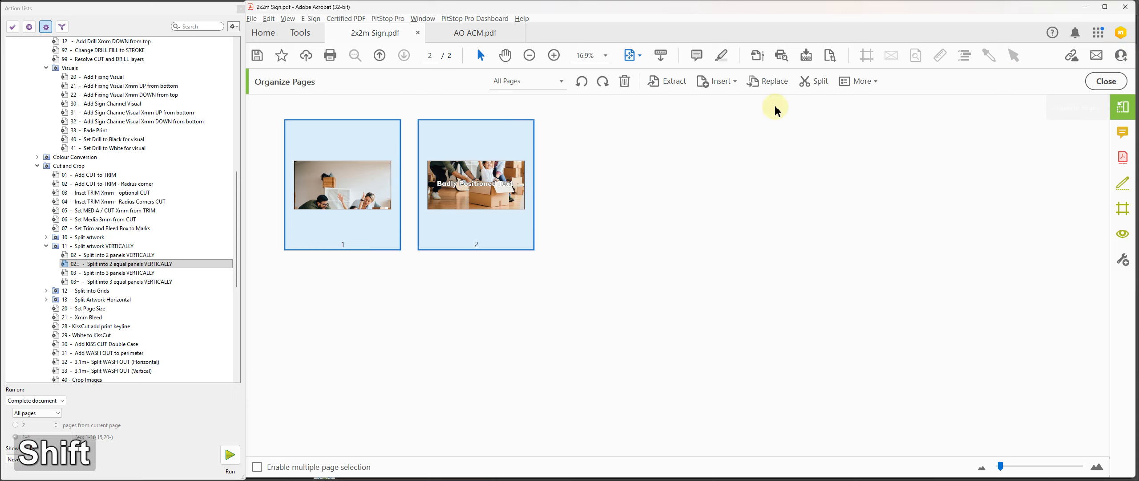
left_click(661, 82)
left_click(651, 108)
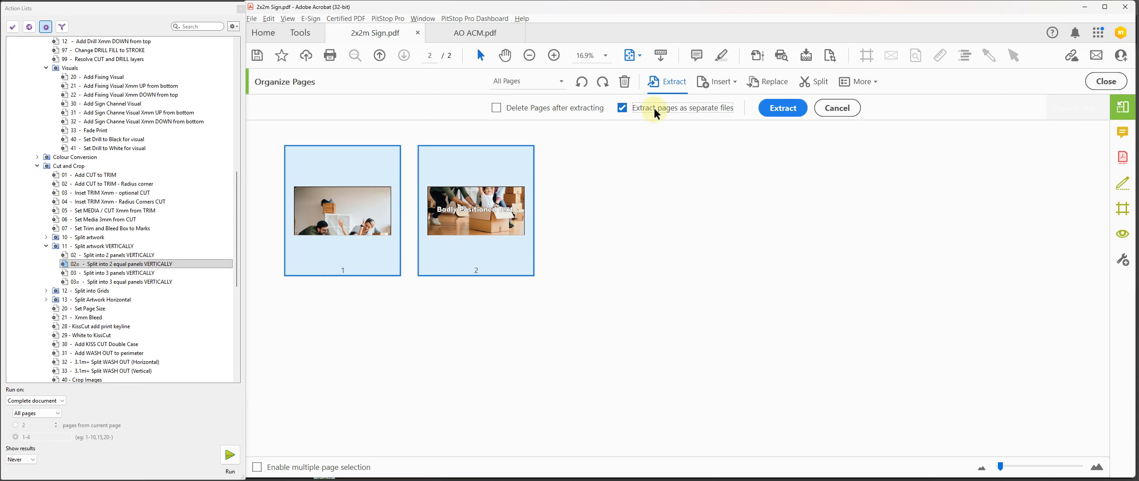
left_click(766, 108)
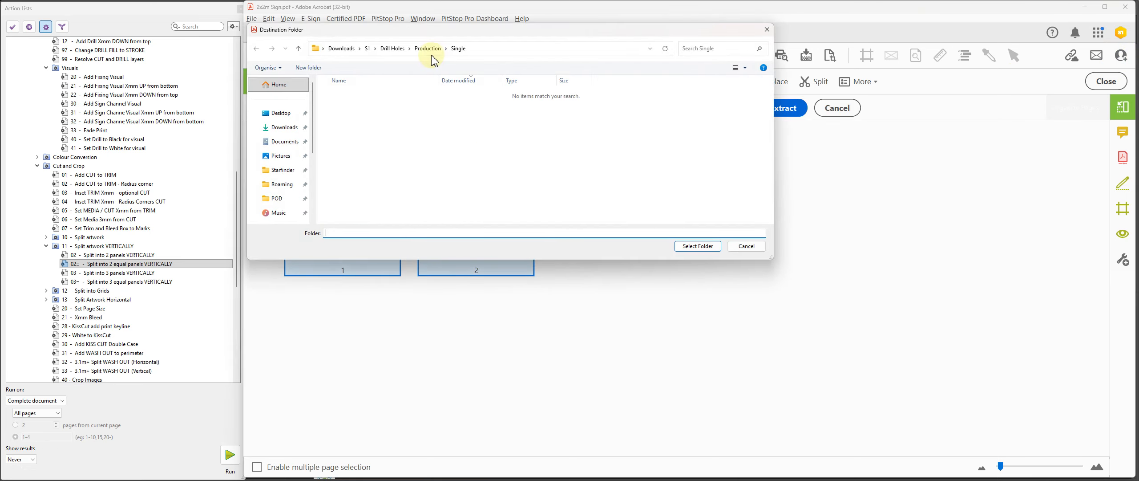
left_click(427, 49)
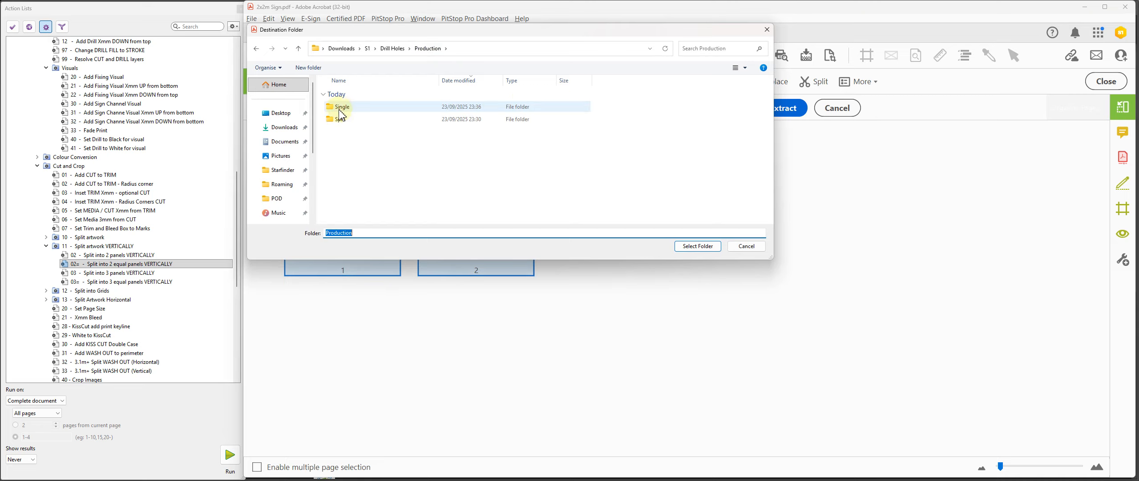
left_click(343, 119)
left_click(697, 246)
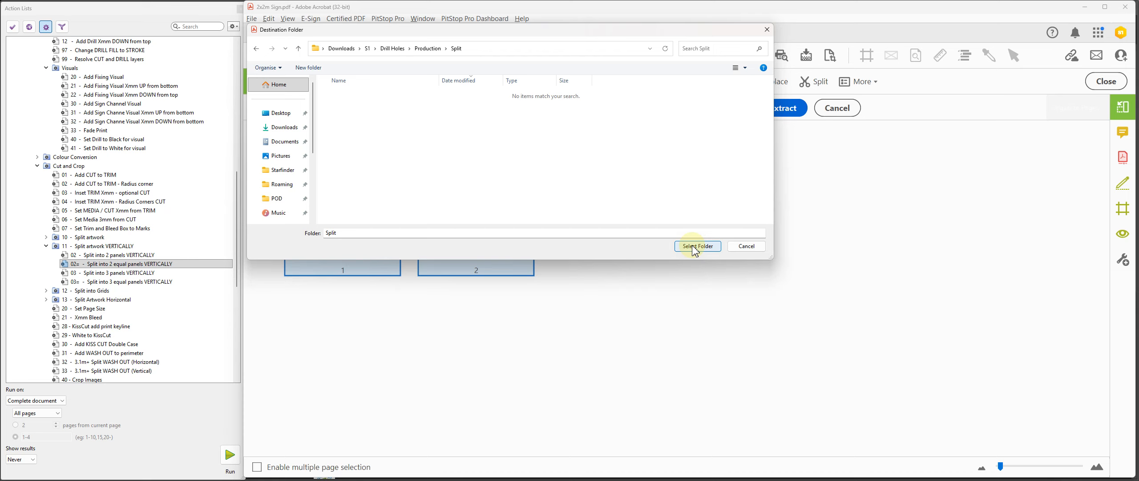
left_click(795, 112)
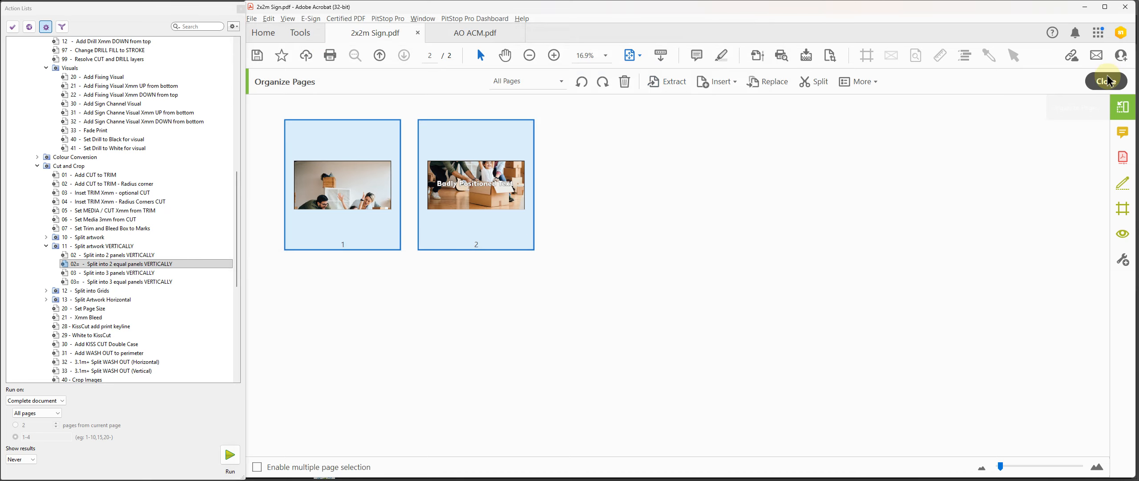
Step: Switch to File Explorer and open the Split folder inside Production
left_click(1085, 7)
key("alt+Tab")
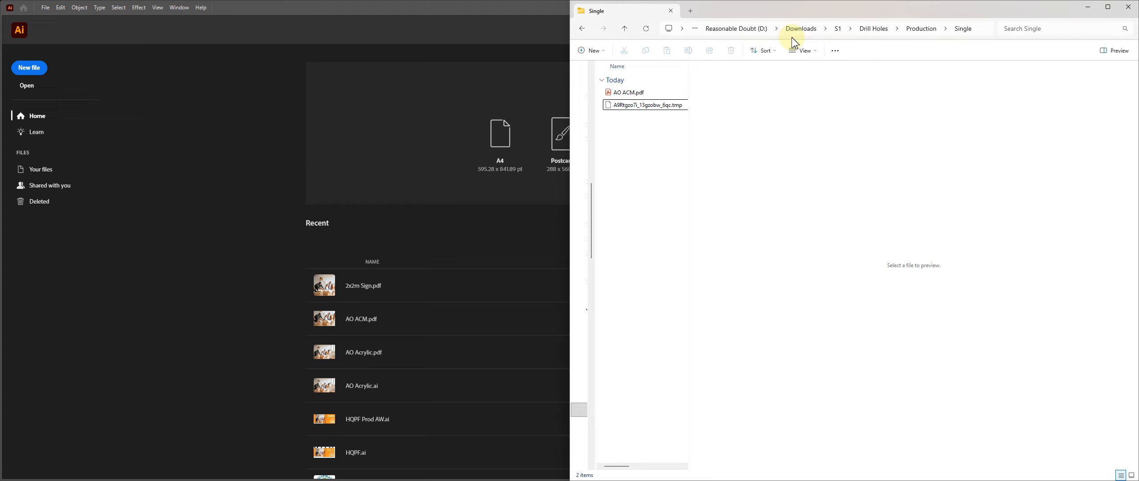
left_click(934, 29)
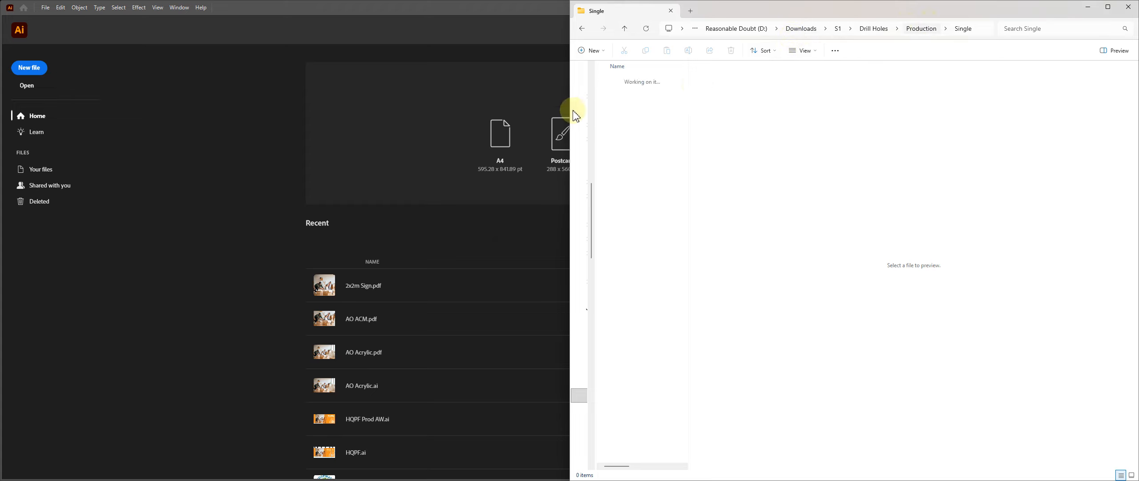
double_click(621, 92)
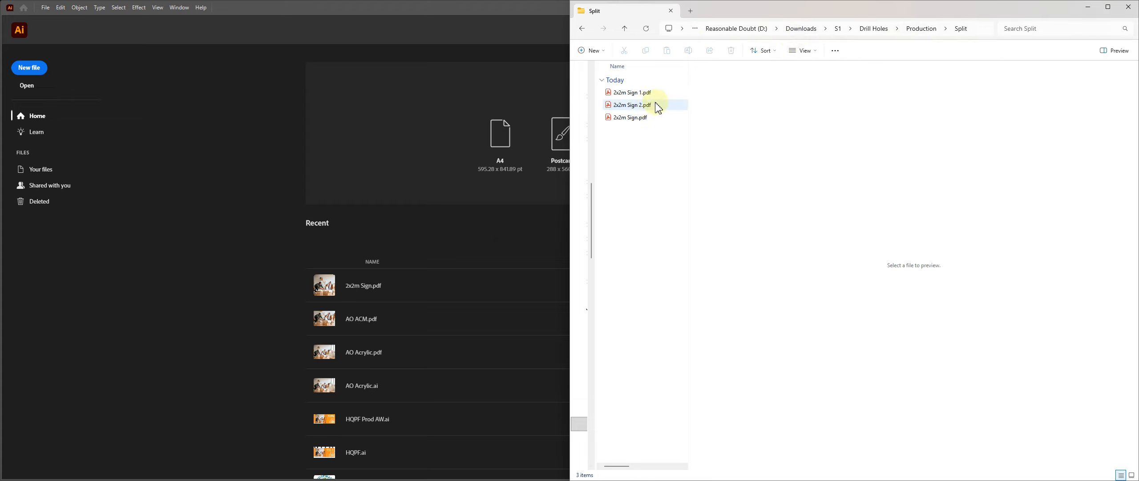
Step: Rename 2x2m Sign 1.pdf to 2x2m Sign Top.pdf
left_click(641, 93)
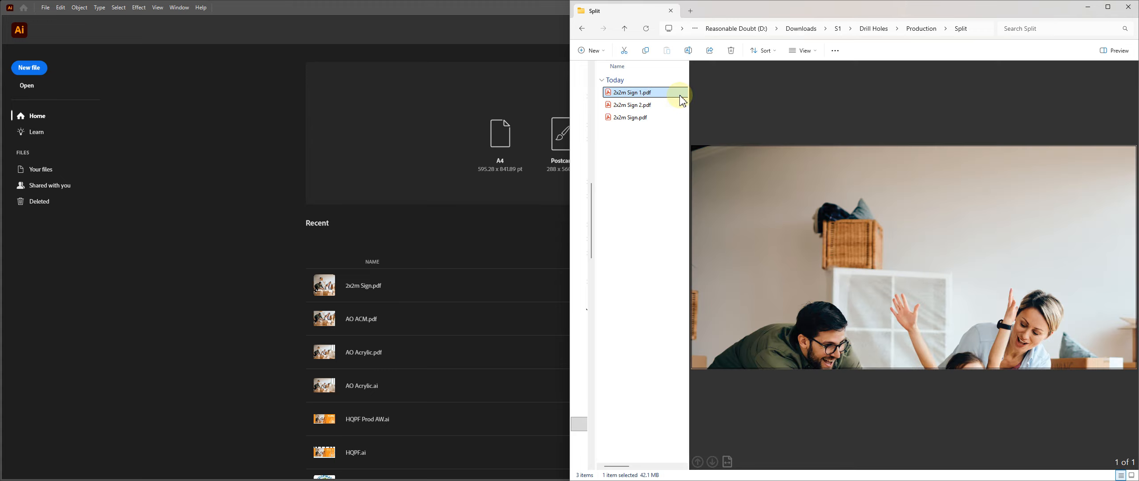
left_click(654, 91)
key("Right")
key("BackSpace")
type("Top")
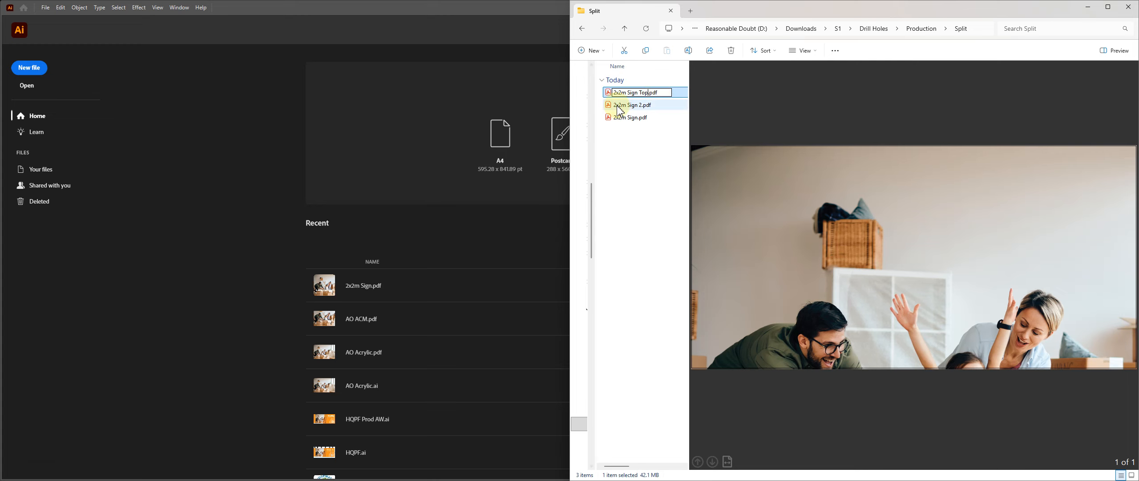
key("Return")
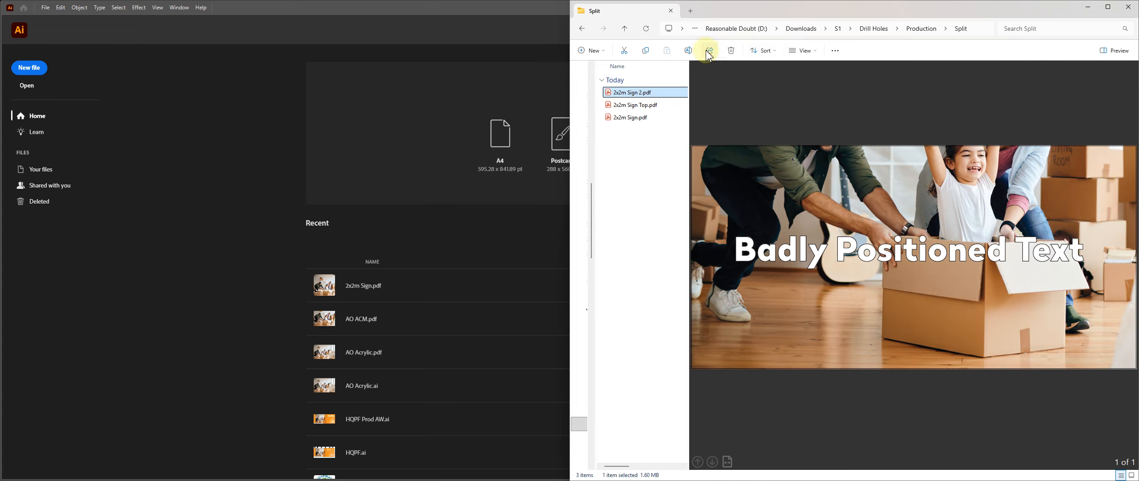
Step: Rename 2x2m Sign 2.pdf to 2x2m Sign Bottom.pdf
left_click(688, 50)
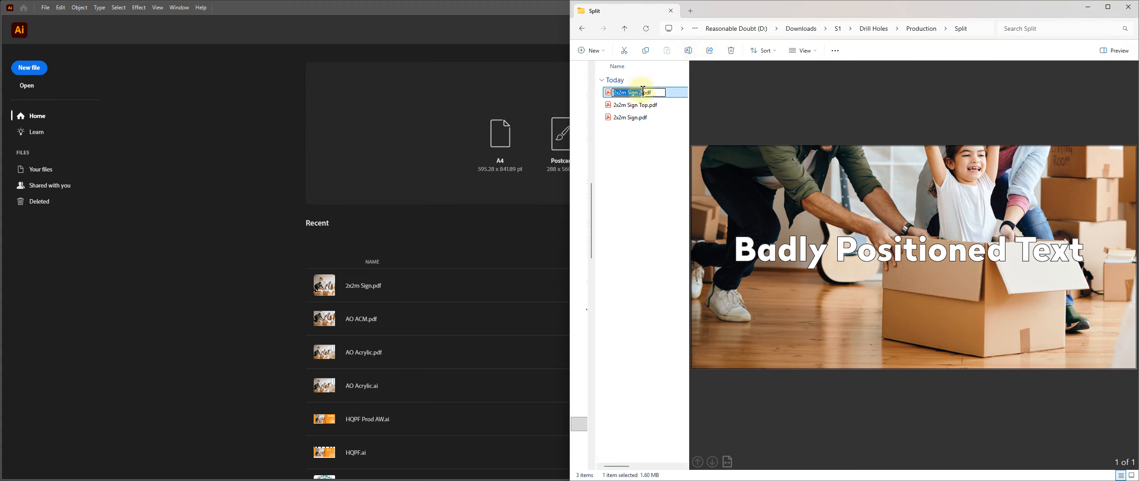
key("Right")
key("BackSpace")
type("Bo")
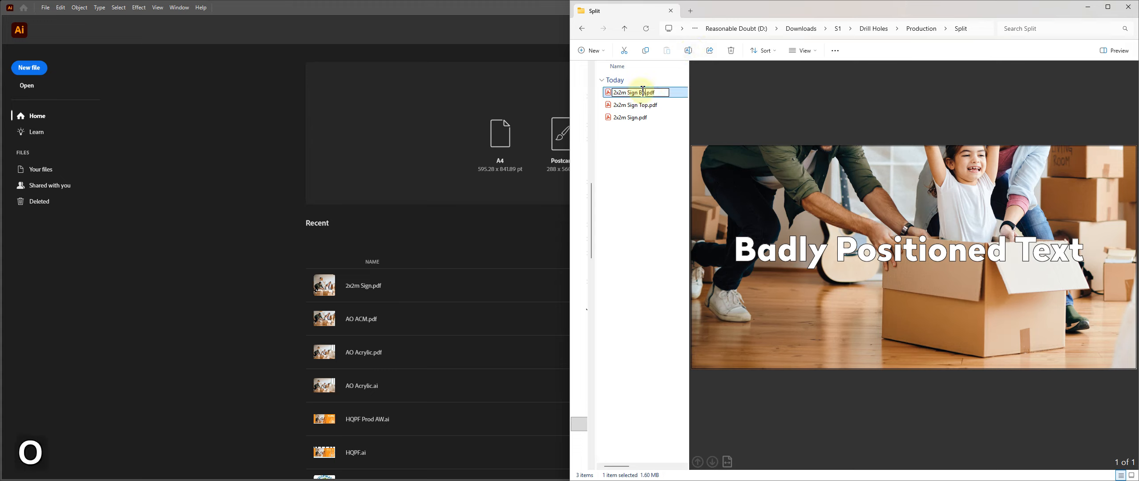
type("ttom")
key("Return")
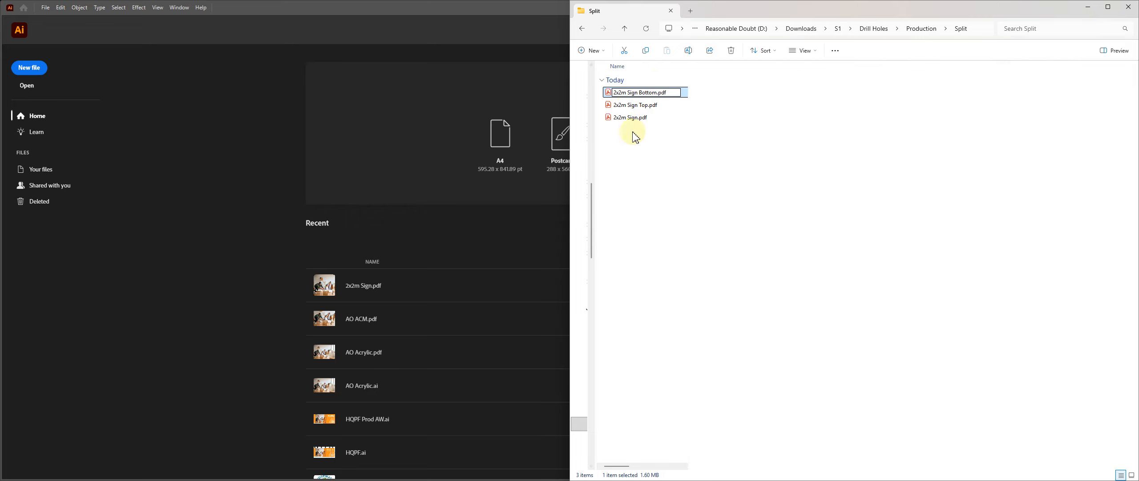
Step: Open 2x2m Sign Top.pdf in Acrobat and start the Add Rivet holes for sign channel action
left_click(609, 105)
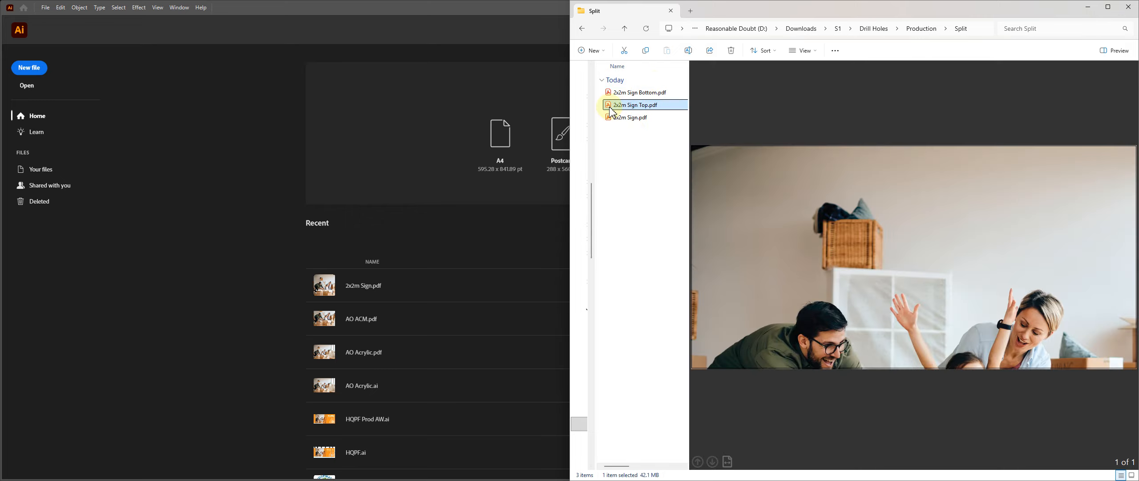
double_click(610, 107)
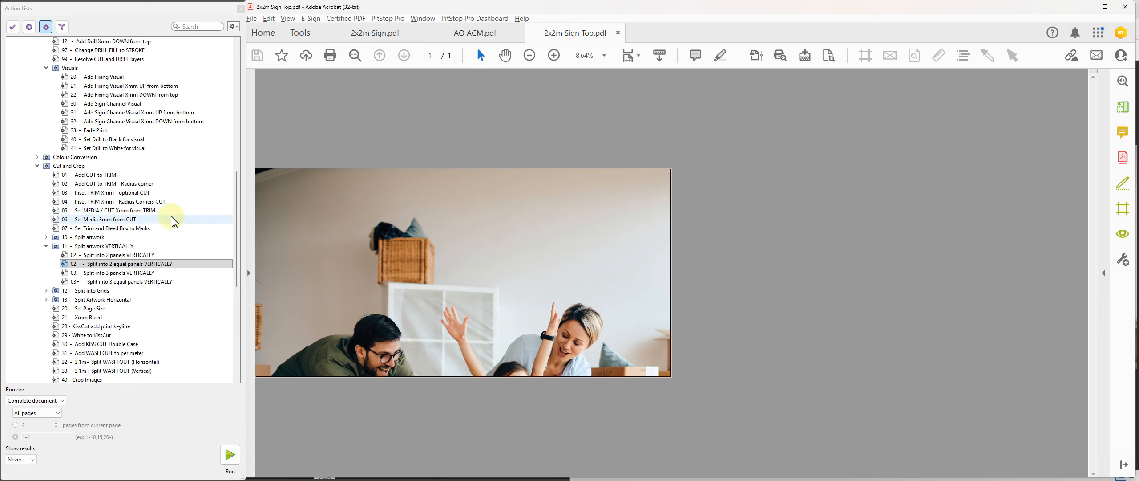
scroll(196, 200, "up", 2)
scroll(196, 200, "up", 2)
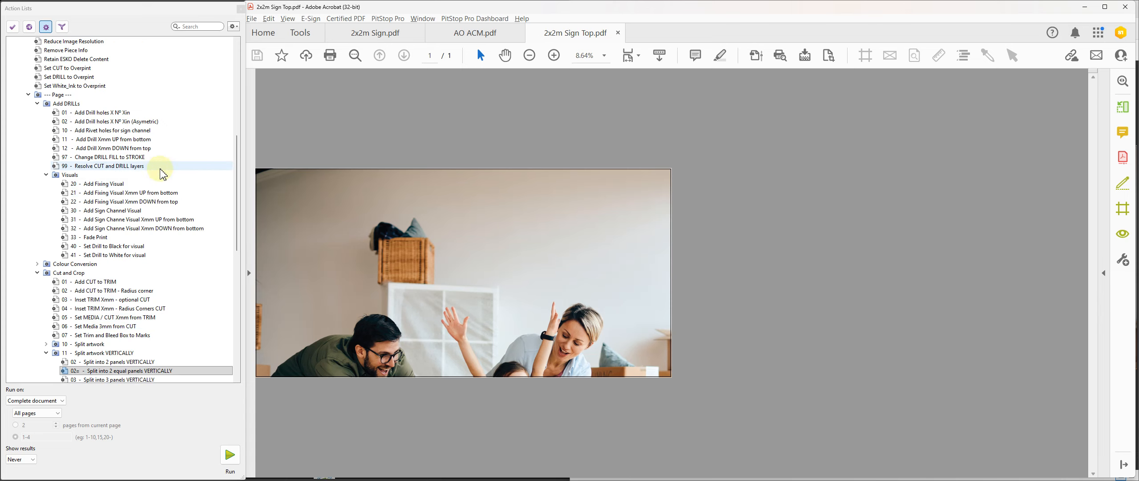
left_click(96, 131)
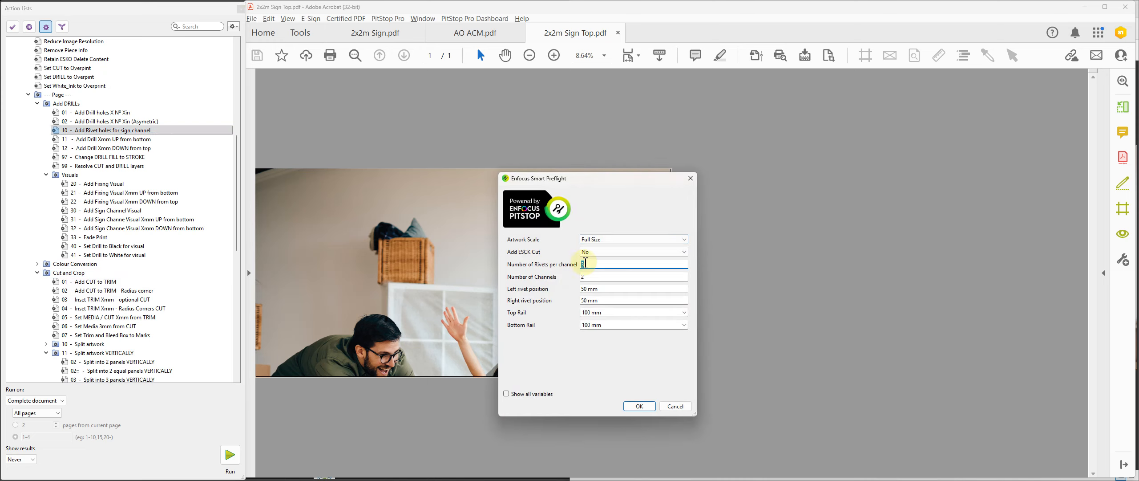
Step: Set 4 rivets per channel, 3 channels, and left and right rivet positions of 75 mm
type("4")
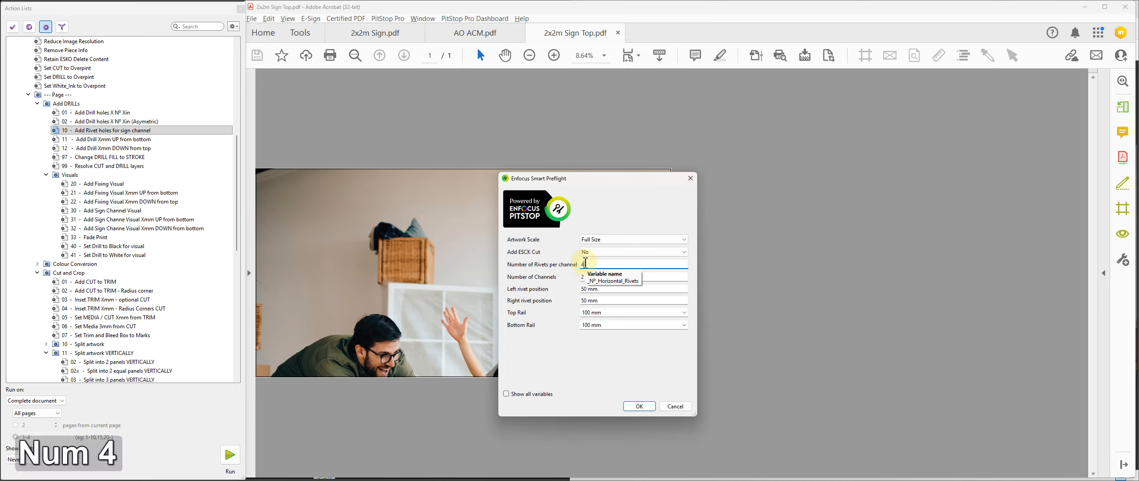
key("Tab")
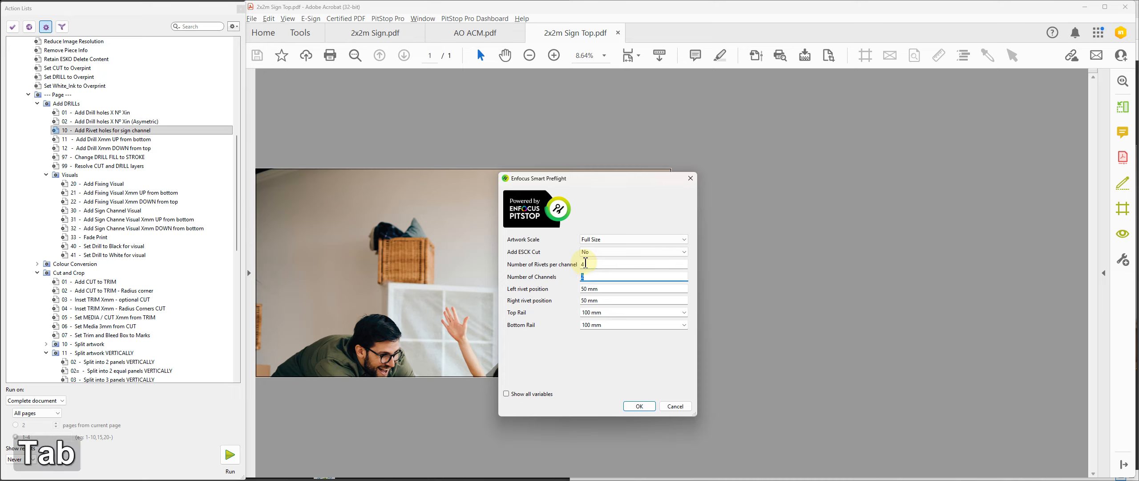
type("3")
key("Tab")
type("75")
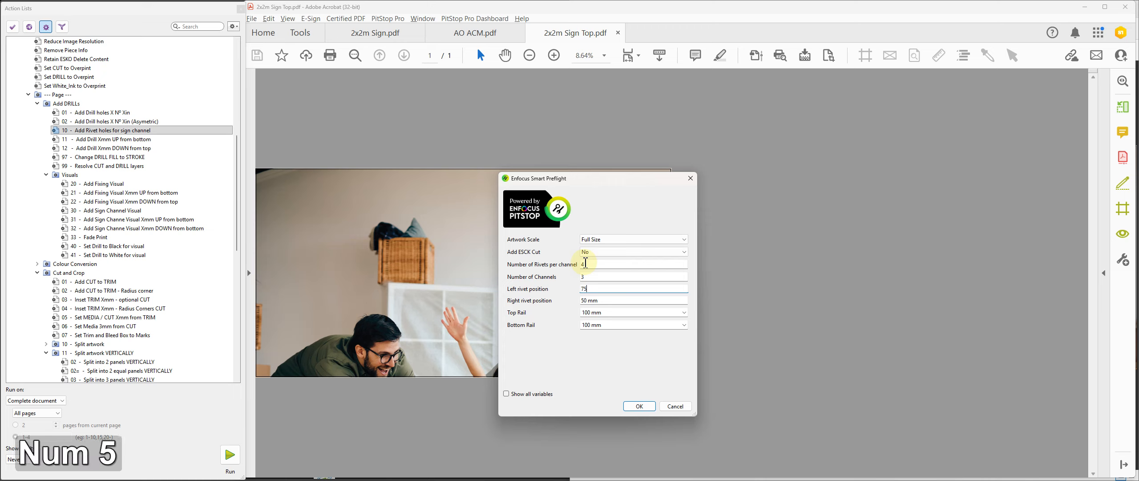
key("Tab")
type("75")
key("Tab")
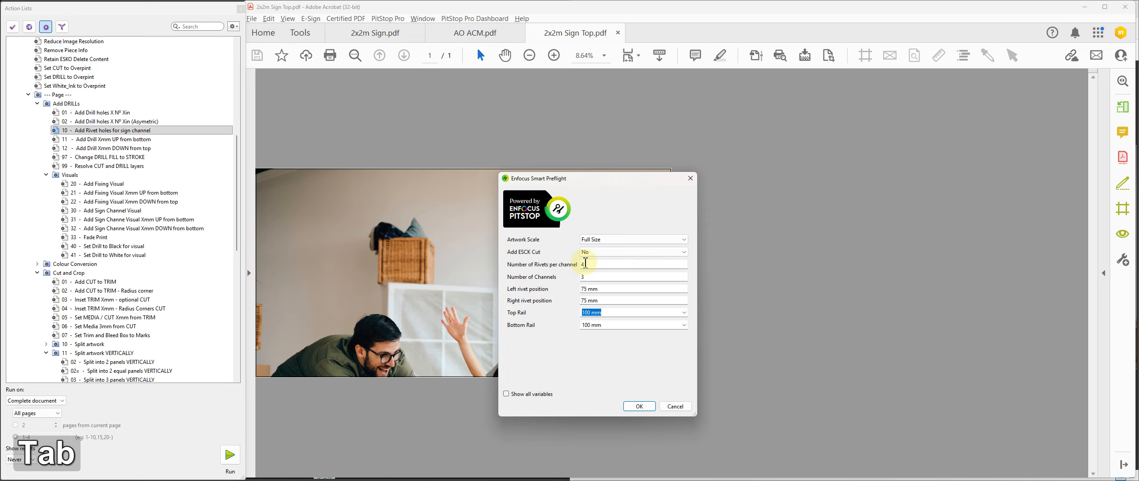
Step: Set the top rail to 150 mm and the bottom rail to Interlock BOTTOM edge, then apply the rivet holes, accepting the PieceInfo warning
type("150")
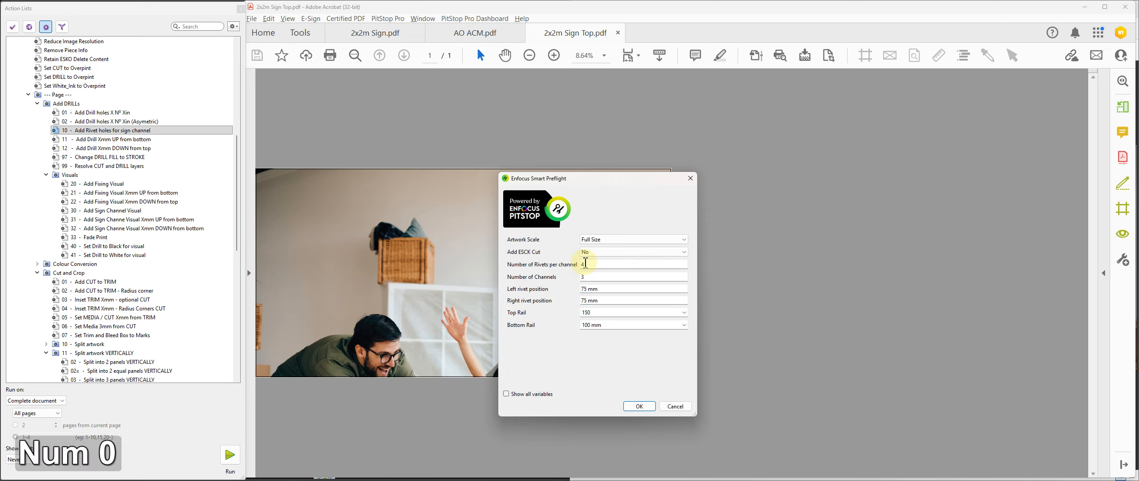
key("Tab")
left_click(684, 326)
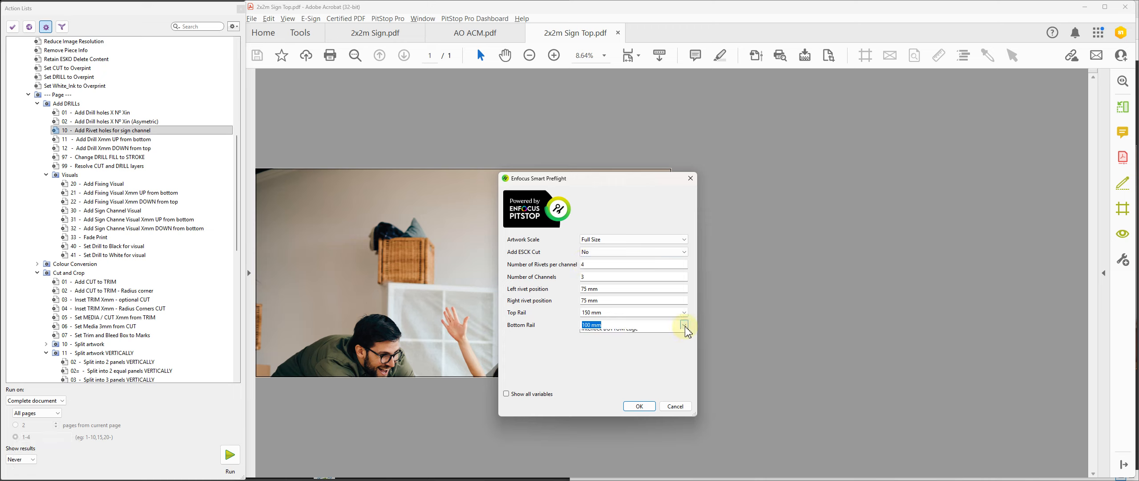
left_click(597, 352)
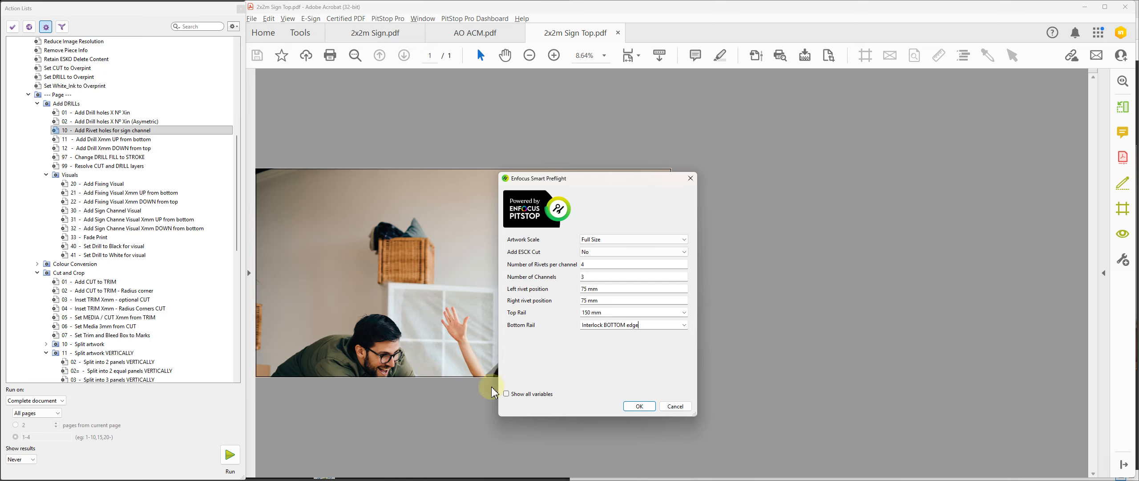
left_click(639, 406)
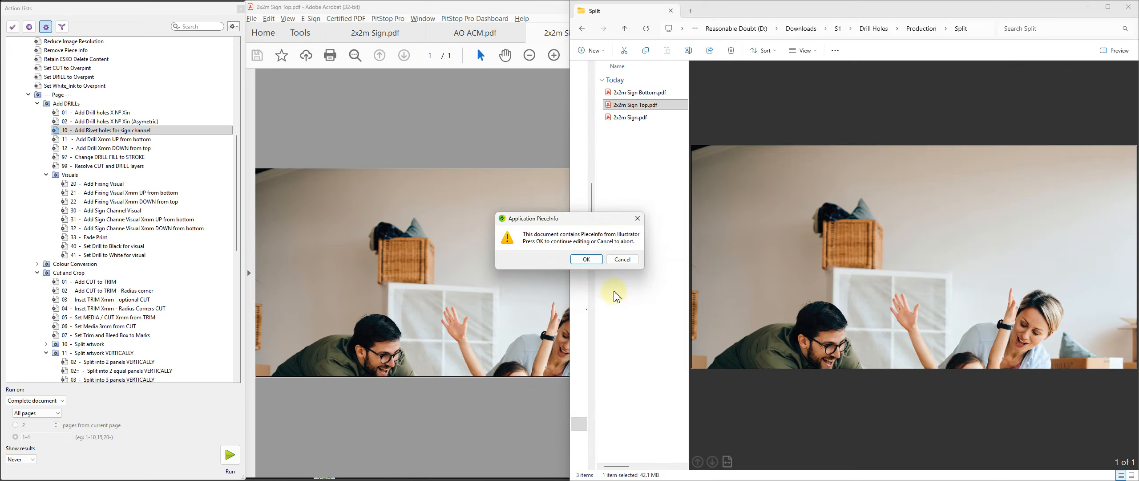
left_click(586, 259)
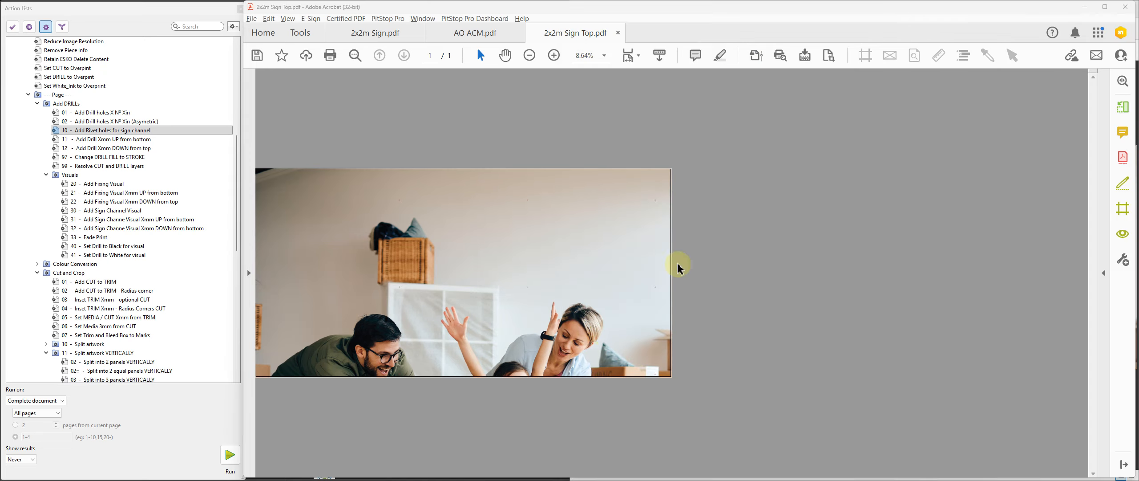
Step: Examine the added rivet holes at actual size and return to the full-page view
left_click(604, 55)
left_click(649, 302)
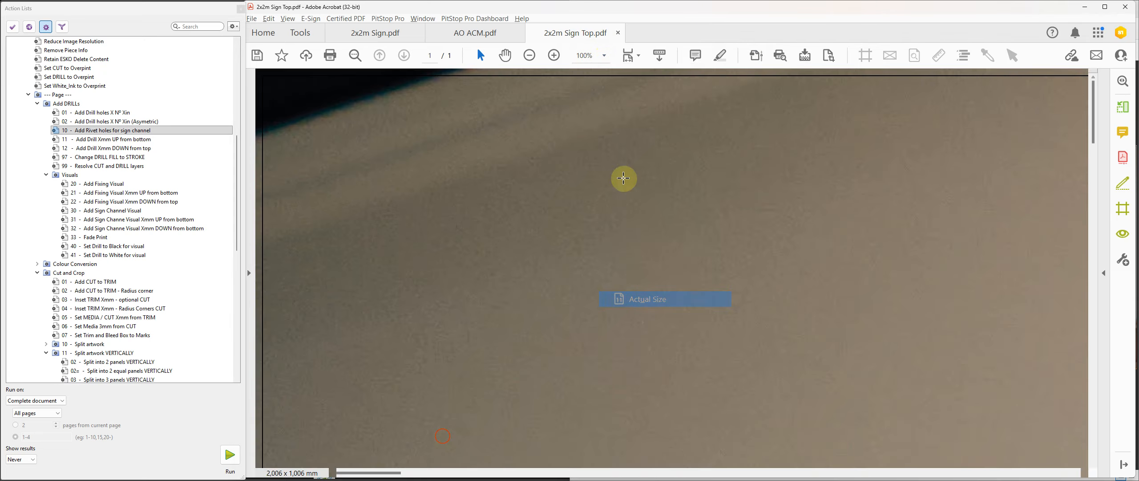
left_click(605, 55)
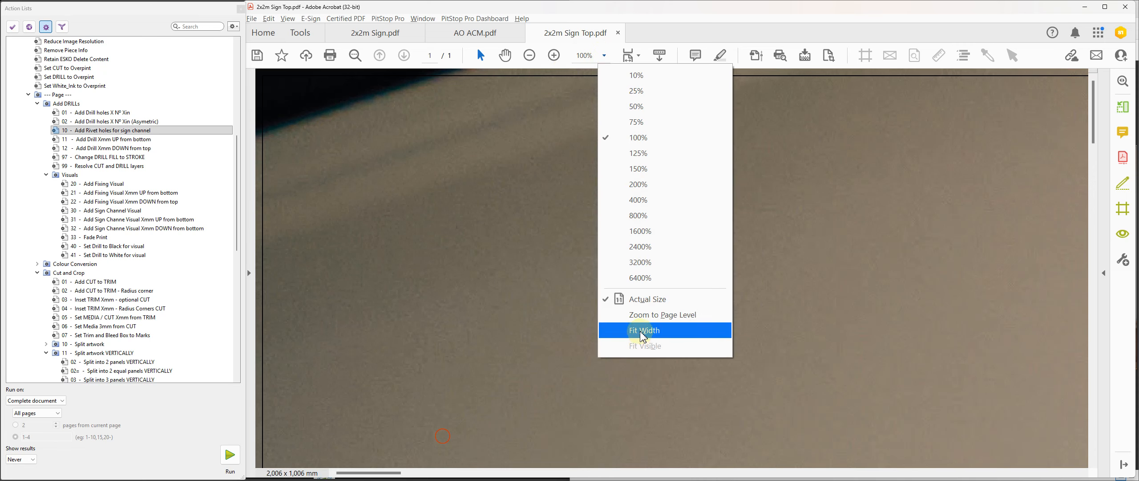
left_click(647, 330)
left_click(632, 55)
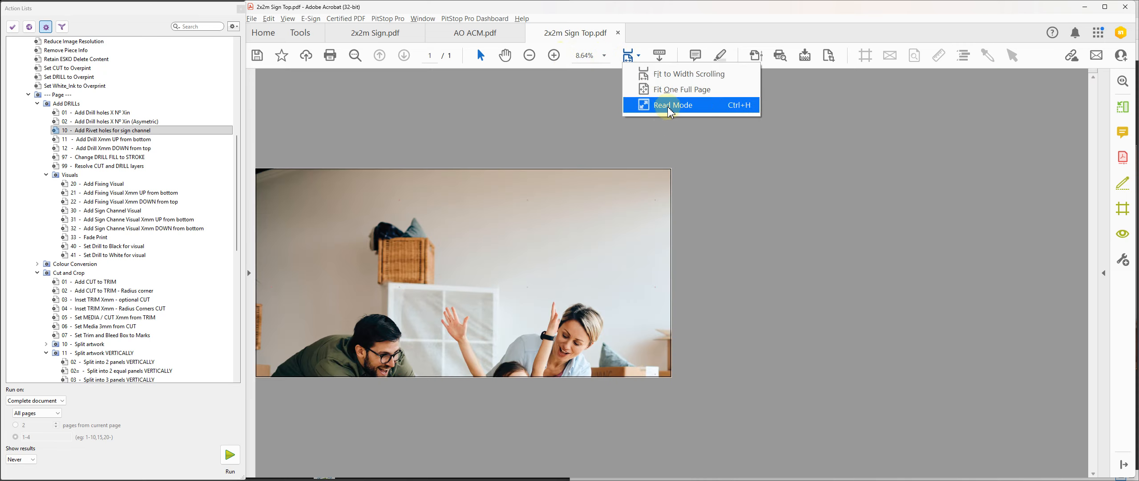
left_click(663, 90)
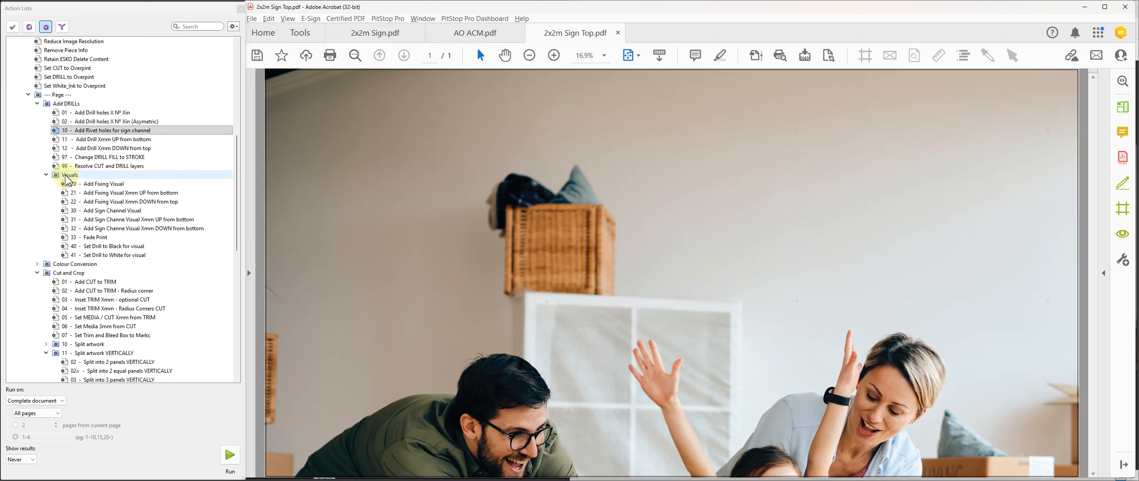
Step: Start the Add Sign Channel Visual action with a channel width of 1900 mm and 4 rivets per channel
left_click(127, 211)
left_click(230, 454)
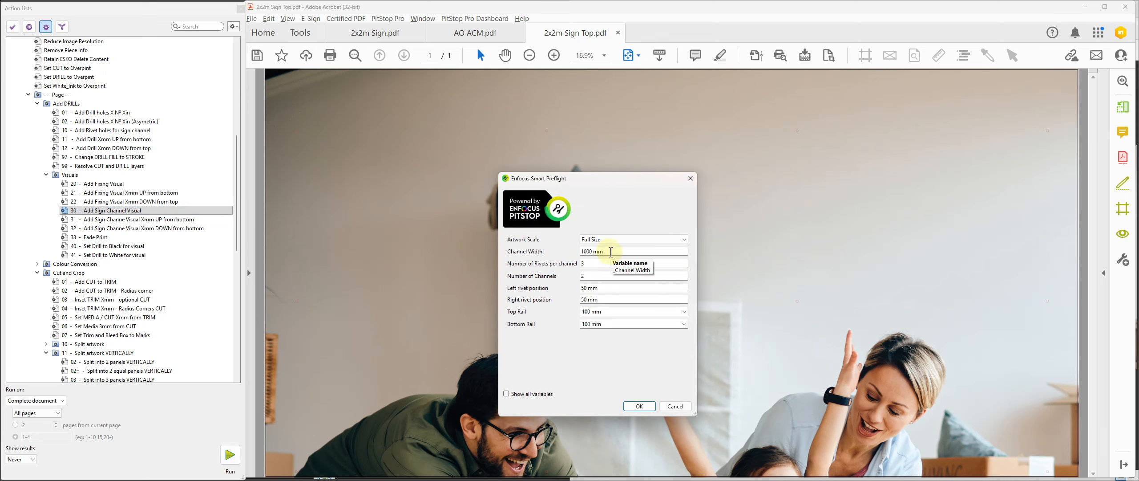
left_click_drag(611, 251, 574, 252)
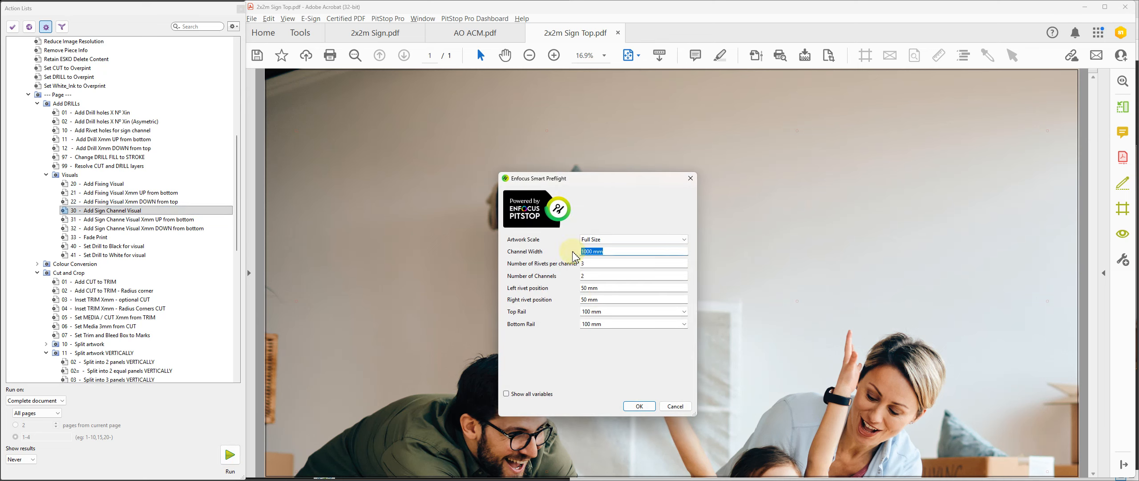
type("1900")
key("Tab")
type("4")
key("Tab")
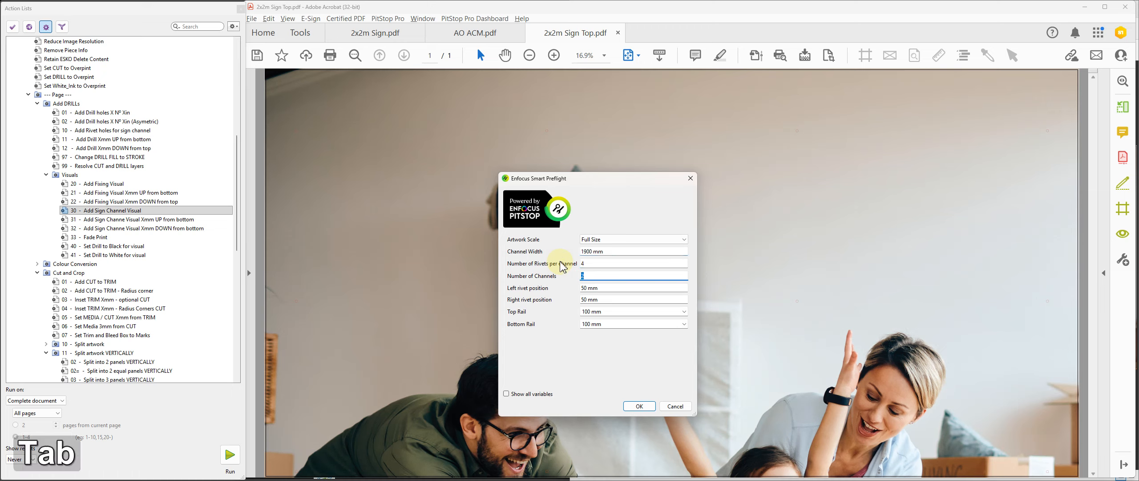
Step: Set the sign channel visual to 3 channels with left and right rivet positions of 75 mm
type("3")
key("Tab")
type("75")
key("Tab")
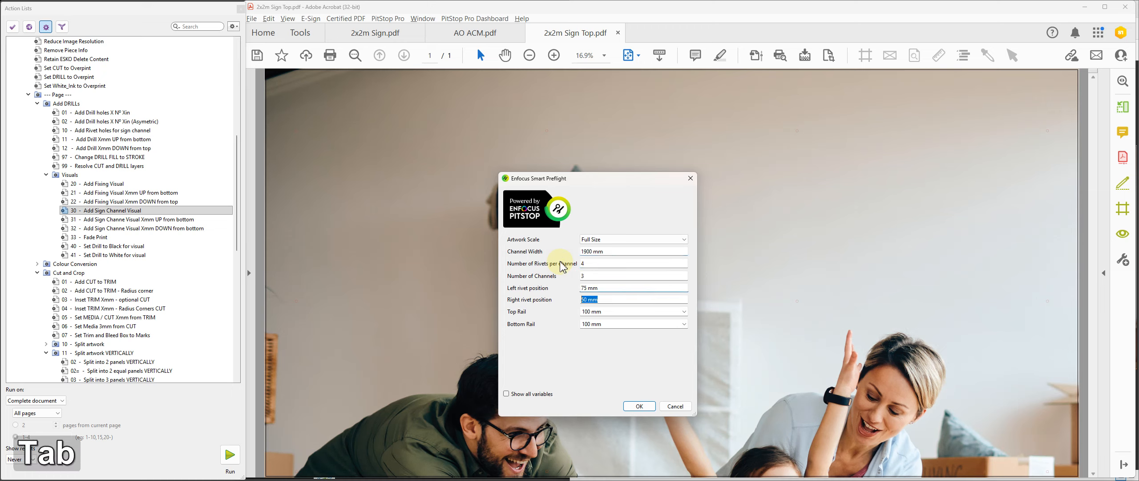
type("75")
Step: Set the visual's top rail to 150 mm and bottom rail to Interlock BOTTOM edge, and apply the sign channel visual
key("Tab")
type("150")
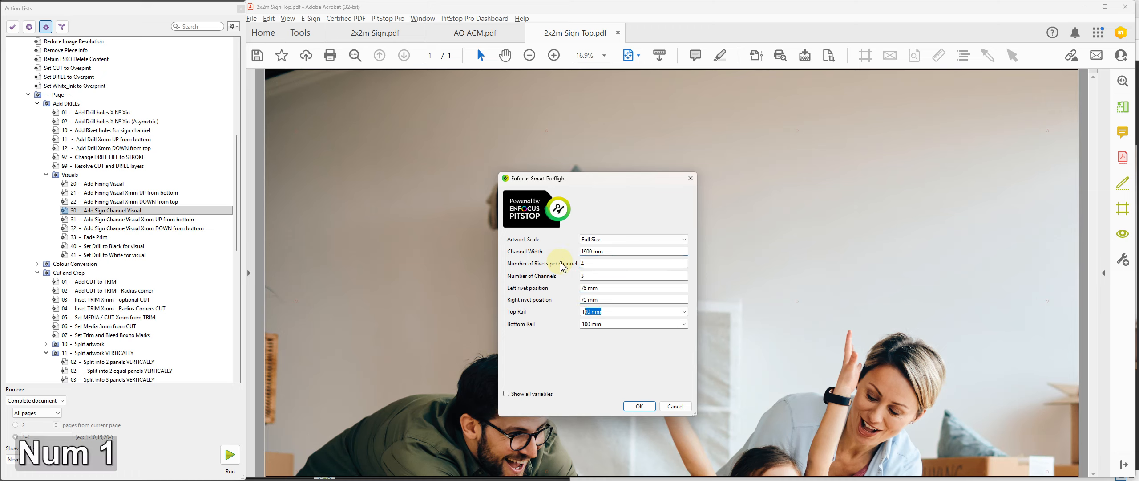
left_click(684, 323)
left_click(618, 338)
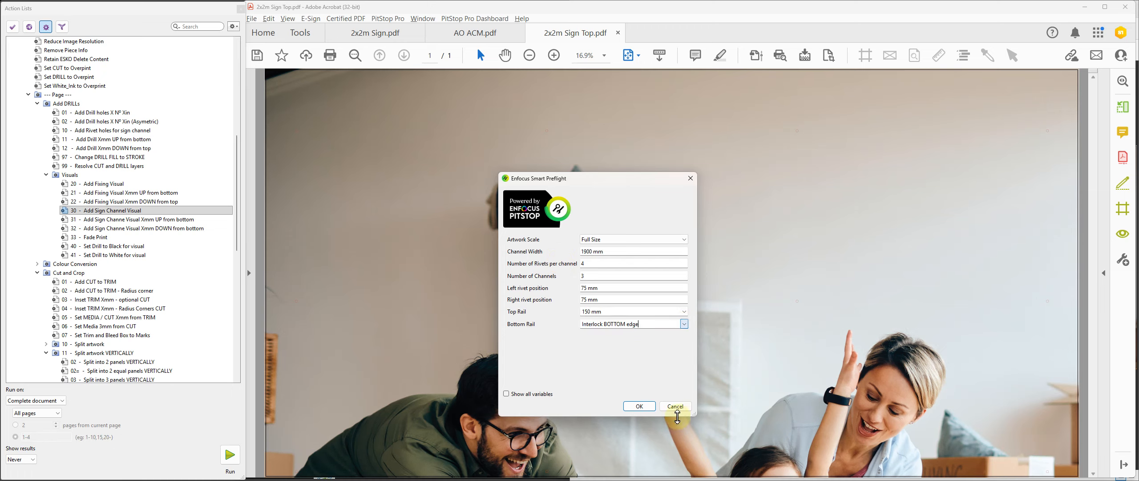
left_click(639, 406)
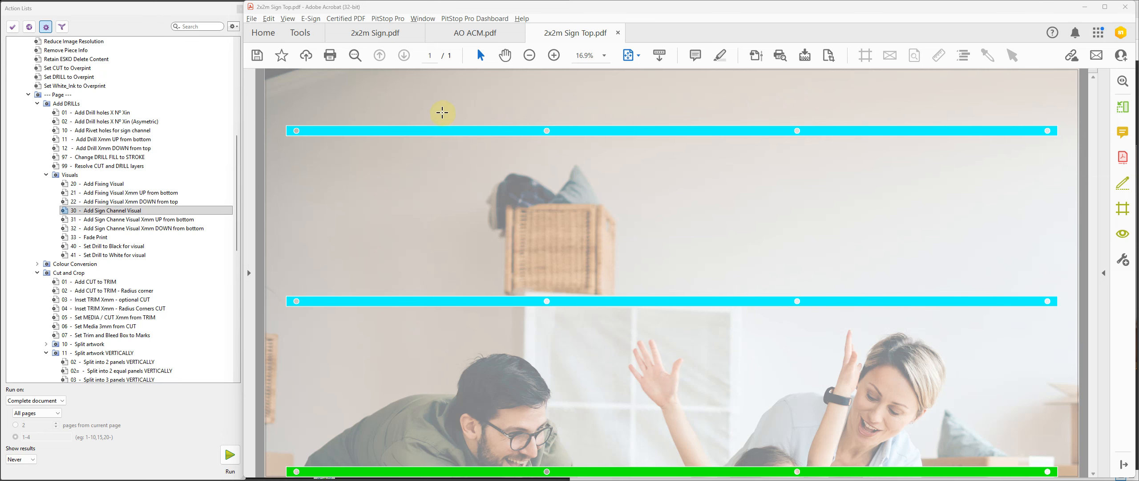
Step: Switch to File Explorer, open 2x2m Sign Bottom.pdf from the Split folder in Acrobat, and fit the full page in view
key("alt+Tab")
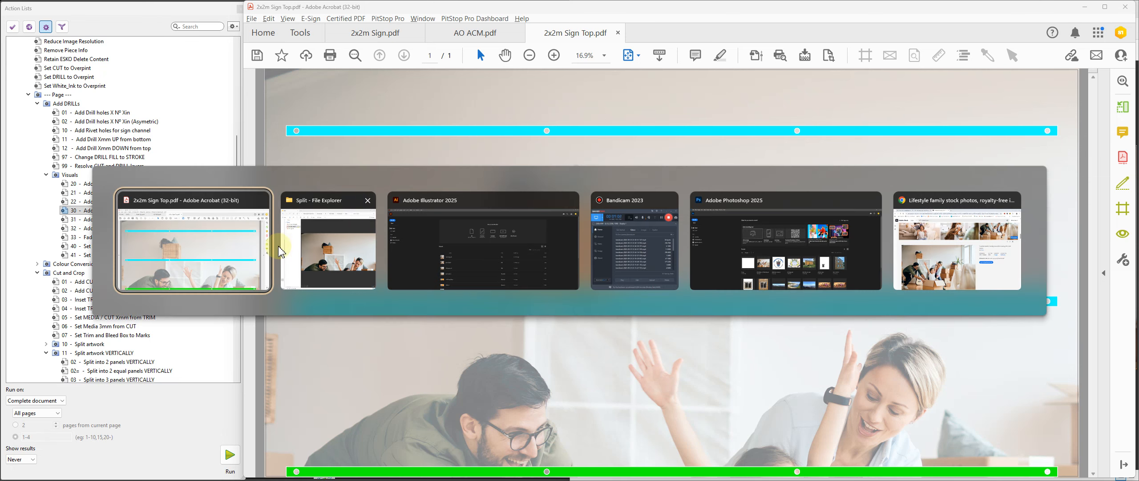
left_click(314, 252)
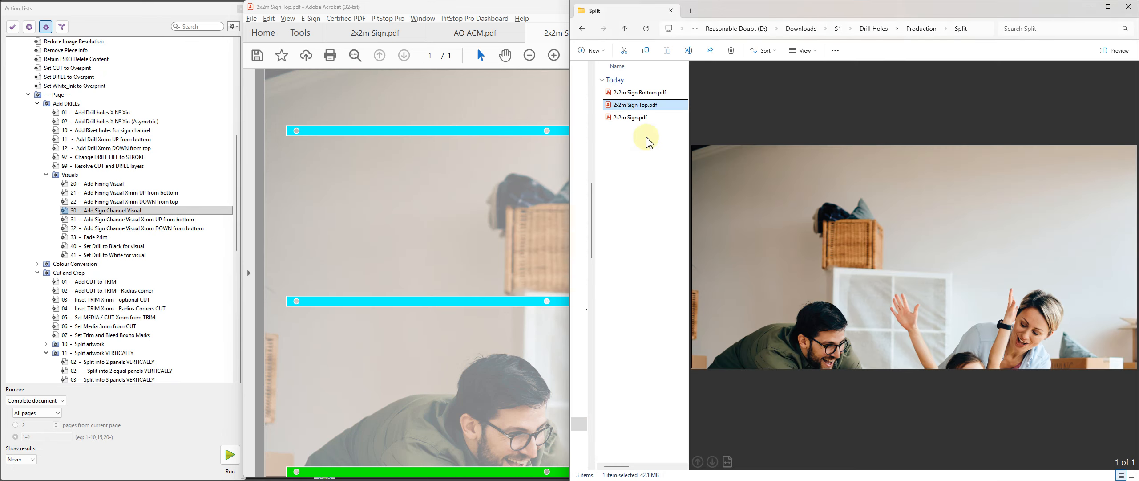
left_click(634, 94)
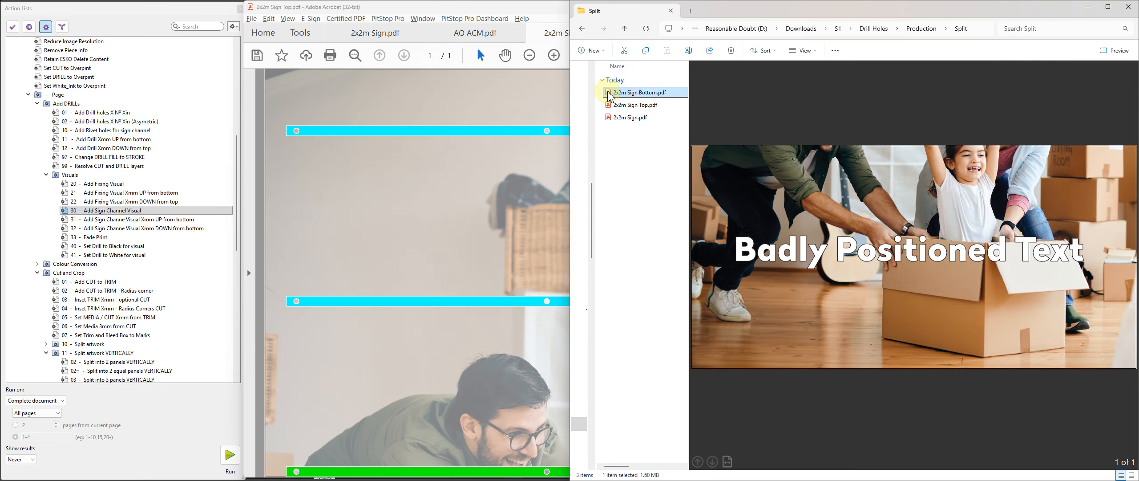
double_click(611, 94)
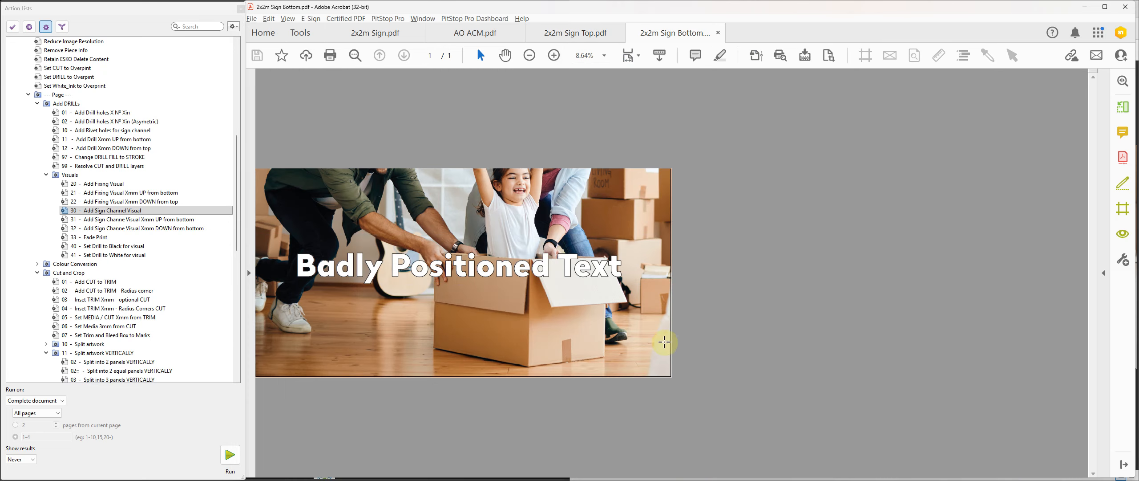
left_click(630, 55)
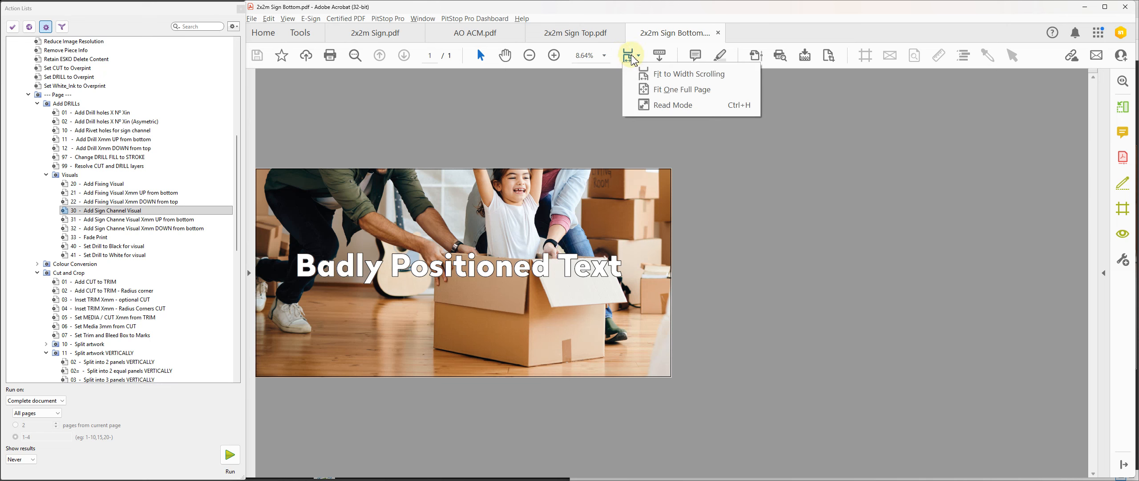
left_click(654, 90)
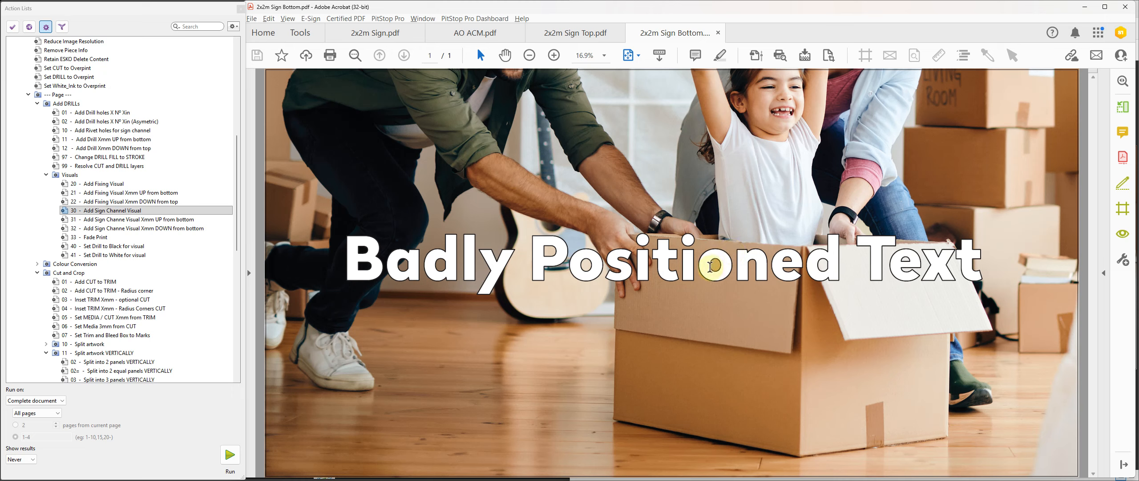
Step: Start the Add Rivet holes for sign channel action with 4 rivets per channel and left and right rivet positions of 75 mm
left_click(140, 131)
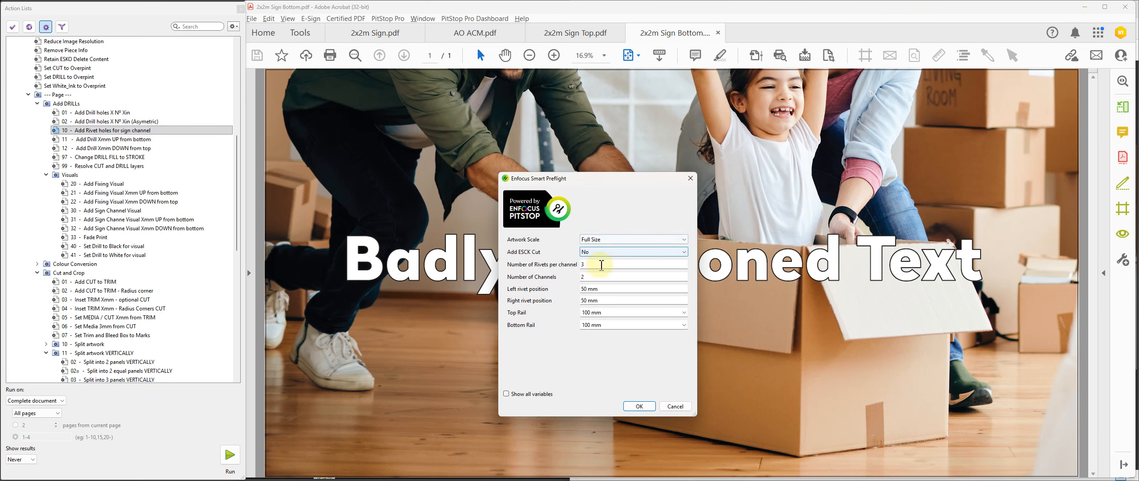
type("4")
key("Tab")
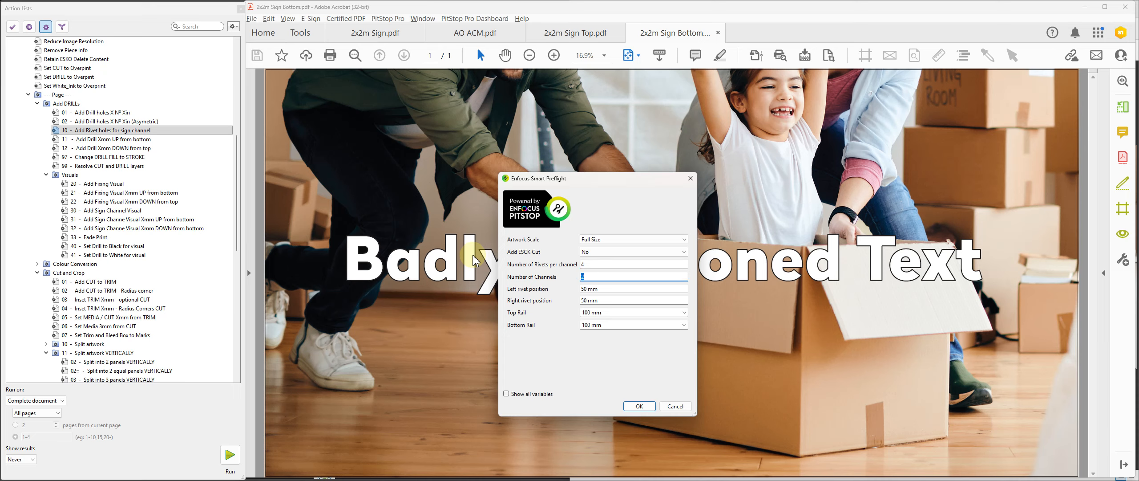
key("Tab")
type("75")
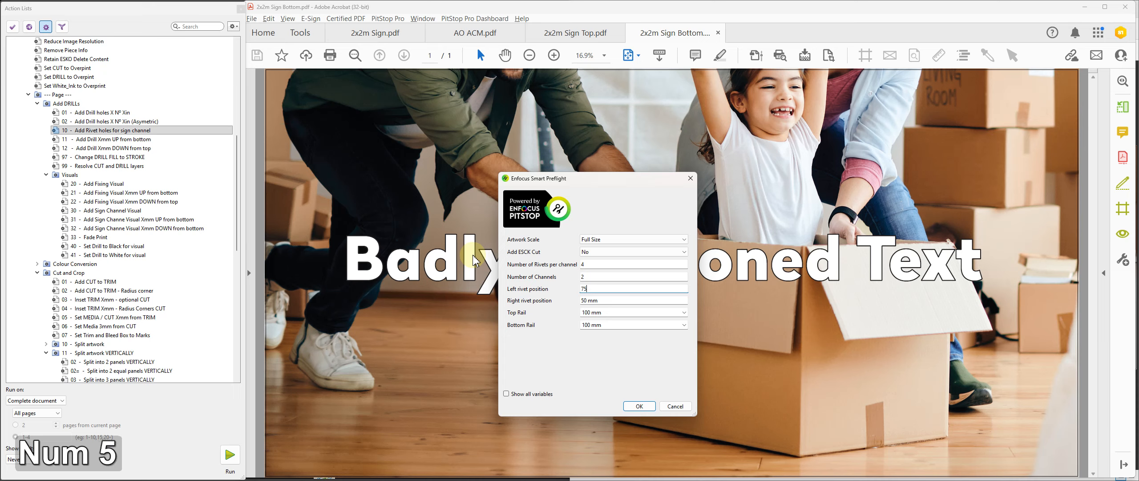
key("Tab")
type("75")
key("Tab")
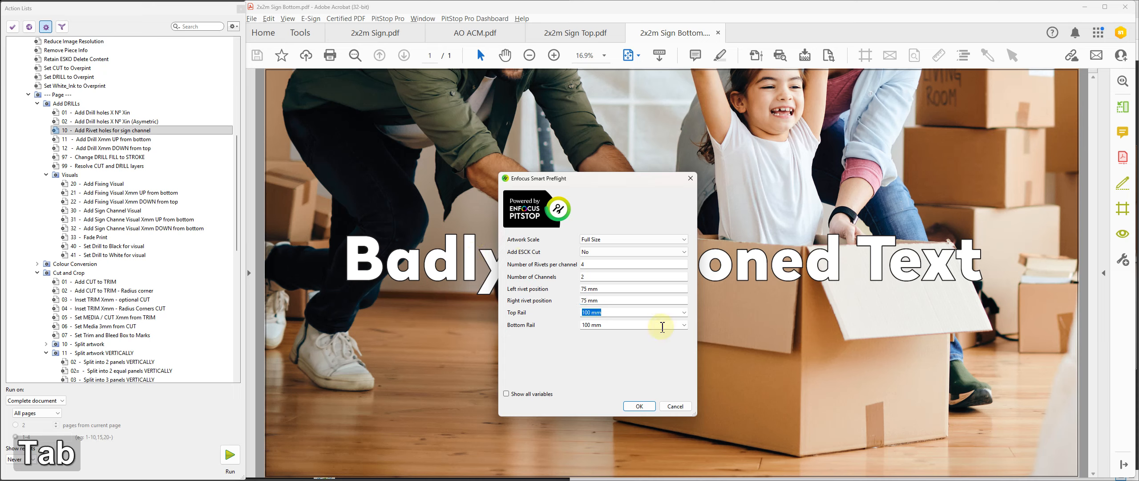
Step: Set the top rail to Interlock TOP edge and the bottom rail to 150 mm, and apply the rivet holes
left_click(684, 313)
left_click(621, 337)
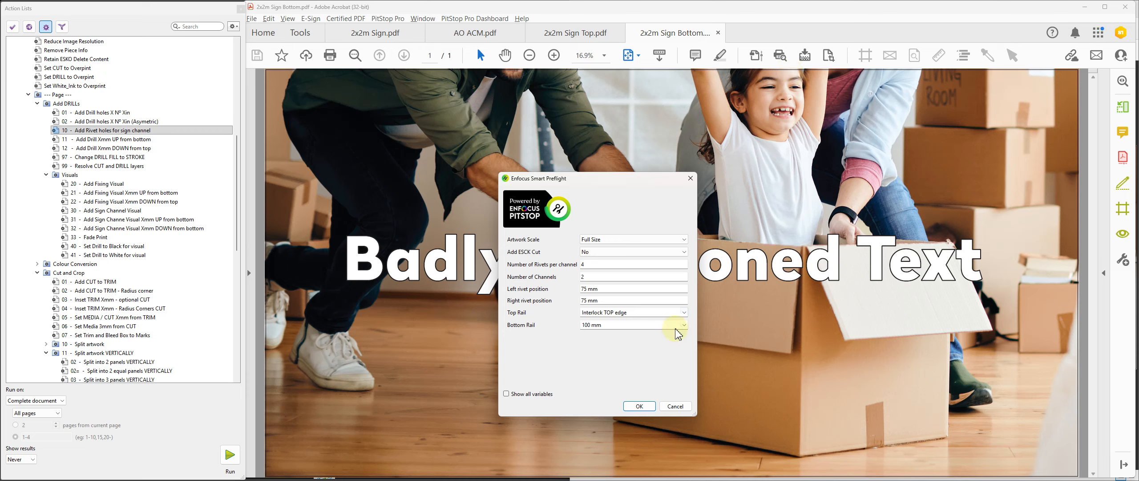
left_click(615, 324)
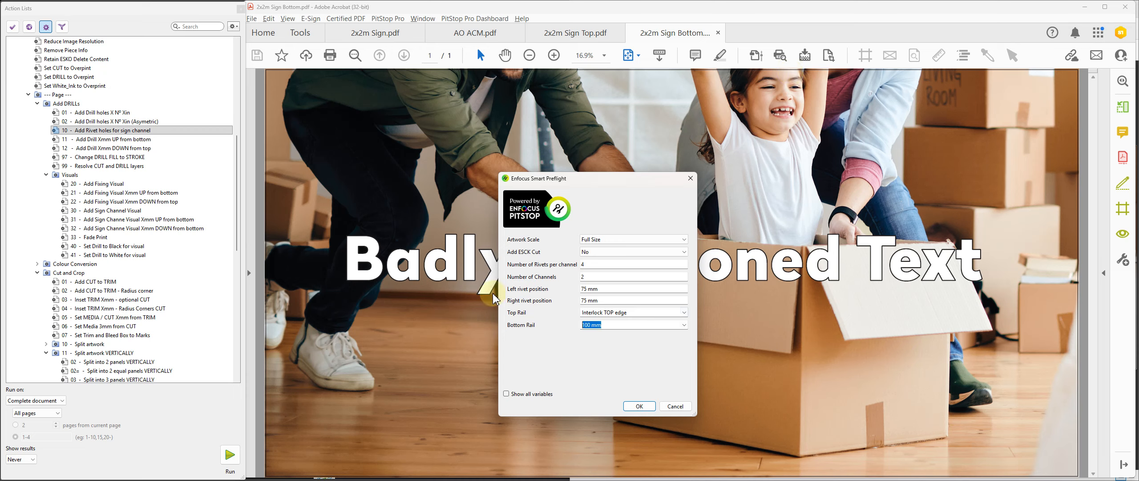
type("150")
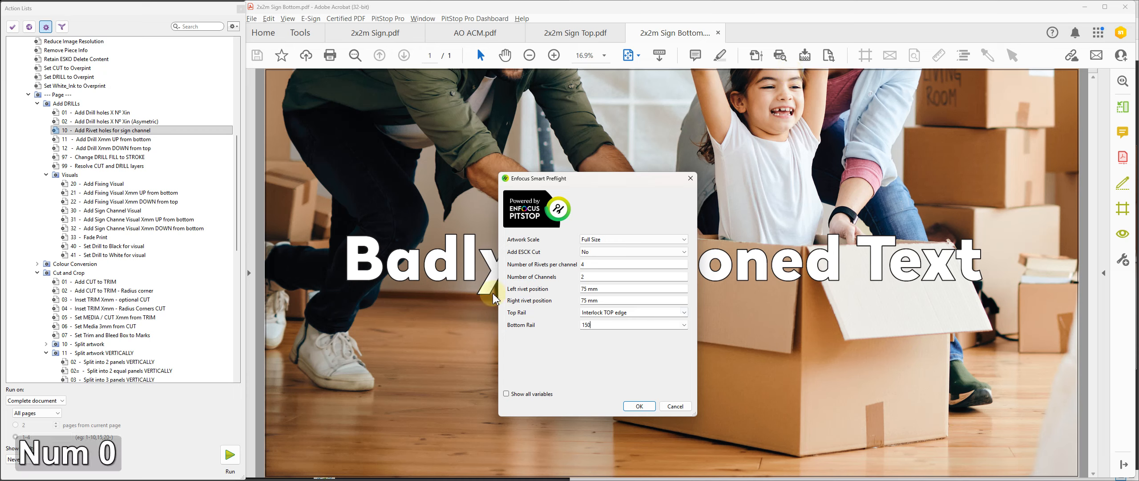
left_click(651, 406)
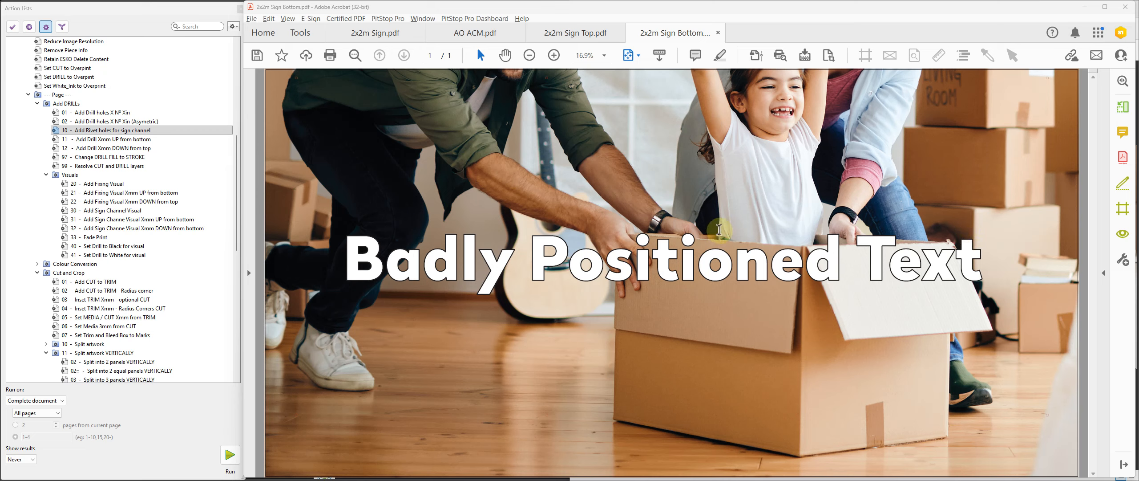
Step: Measure the vertical distance from just above the "Badly Positioned Text" lettering down to the artwork's bottom edge
left_click(938, 56)
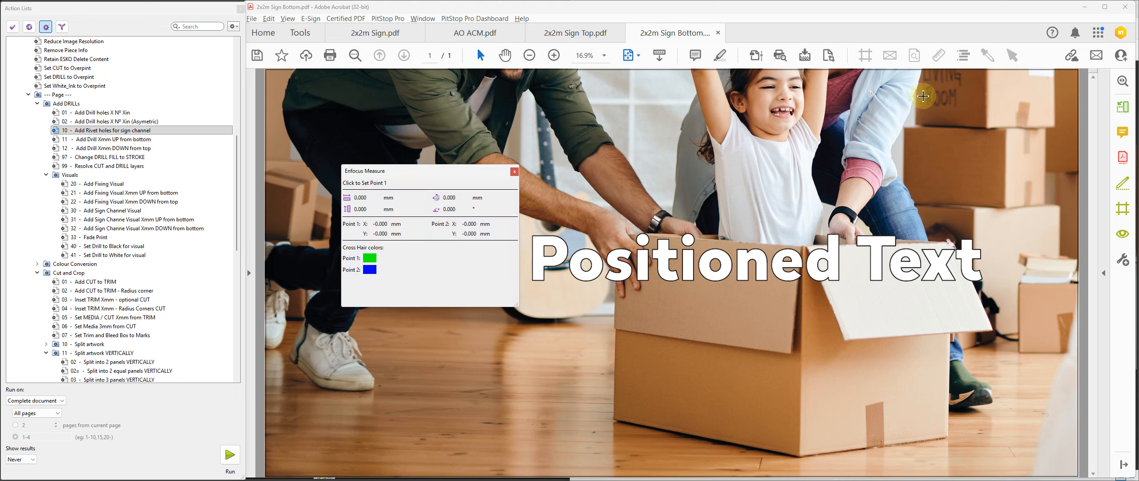
left_click(871, 228)
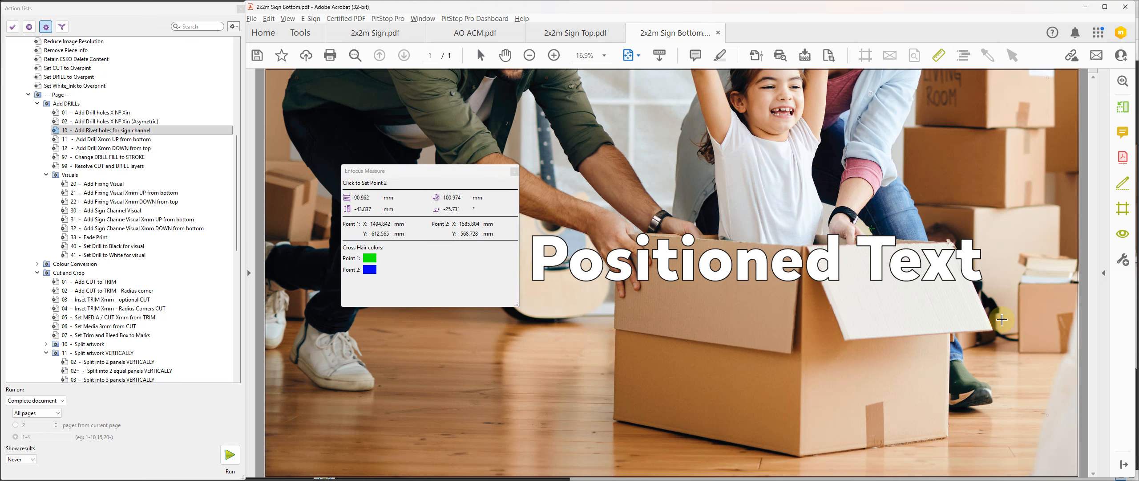
left_click(886, 476)
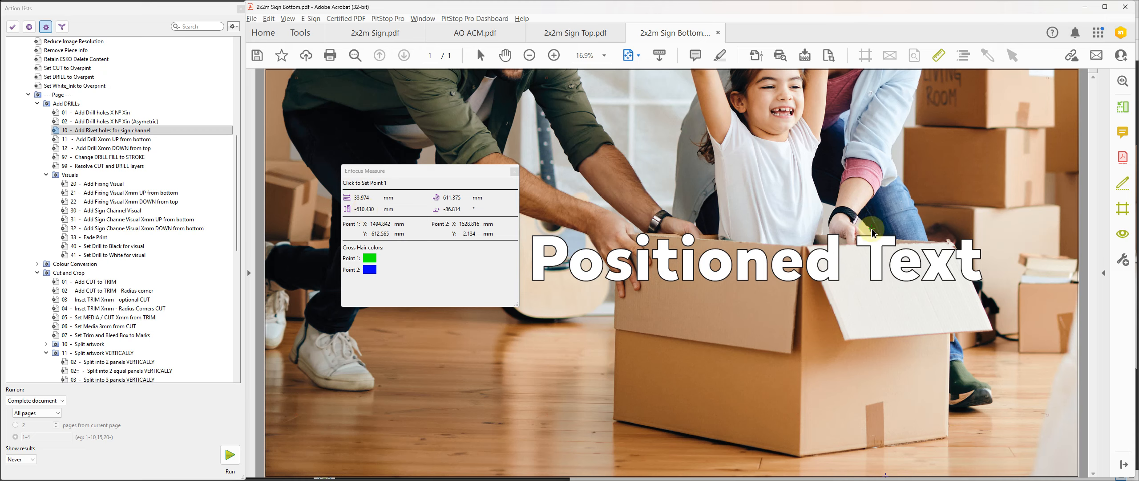
left_click(514, 171)
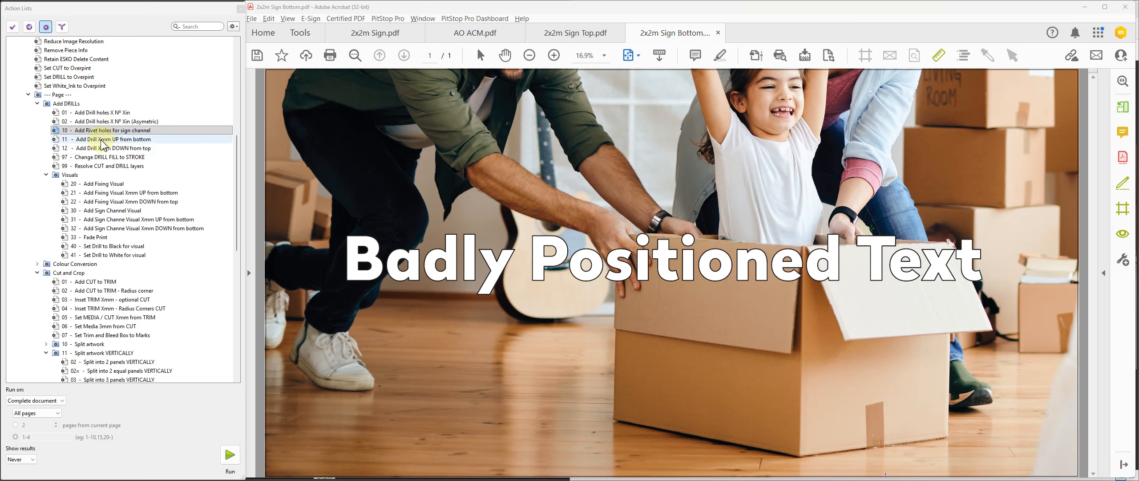
Step: Apply Add Drill Xmm UP from bottom with 4 horizontal drills, left and right drill positions of 75 mm, and drill position 610 mm
left_click(77, 140)
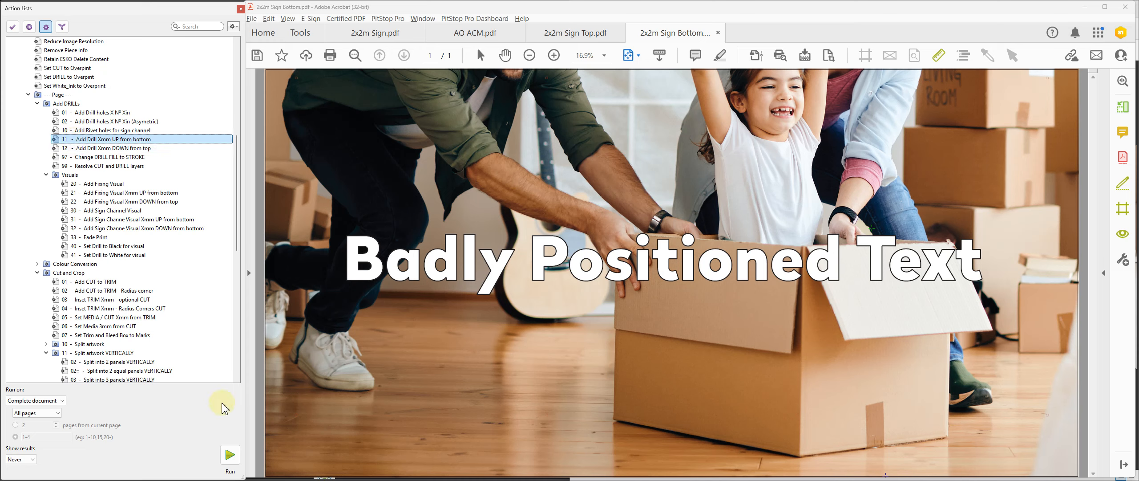
left_click(230, 454)
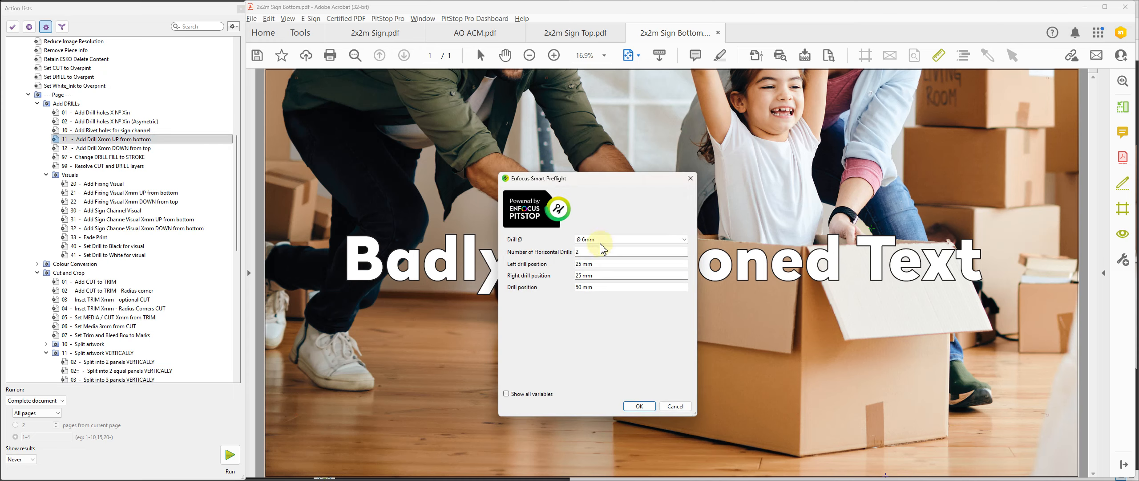
left_click_drag(596, 251, 527, 252)
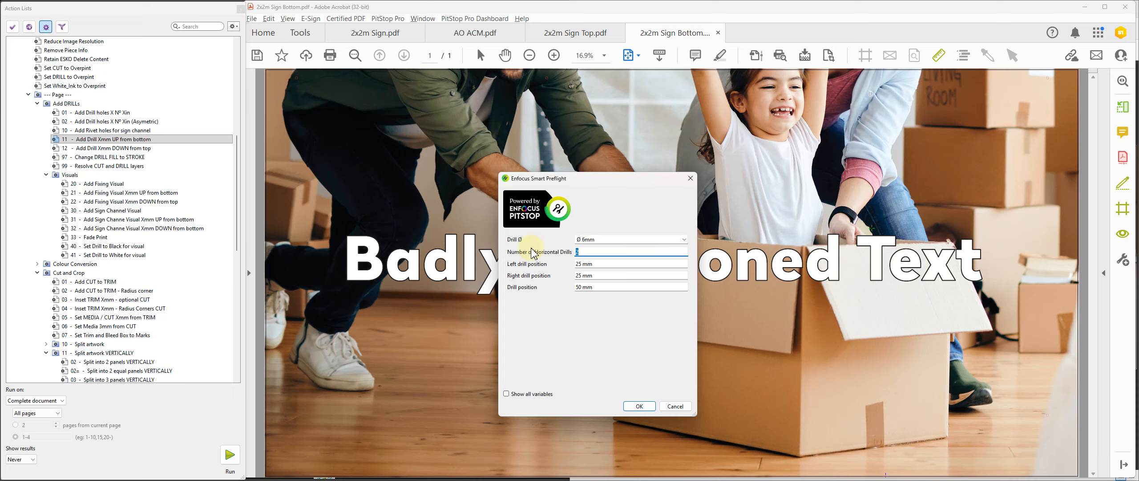
type("4")
key("Tab")
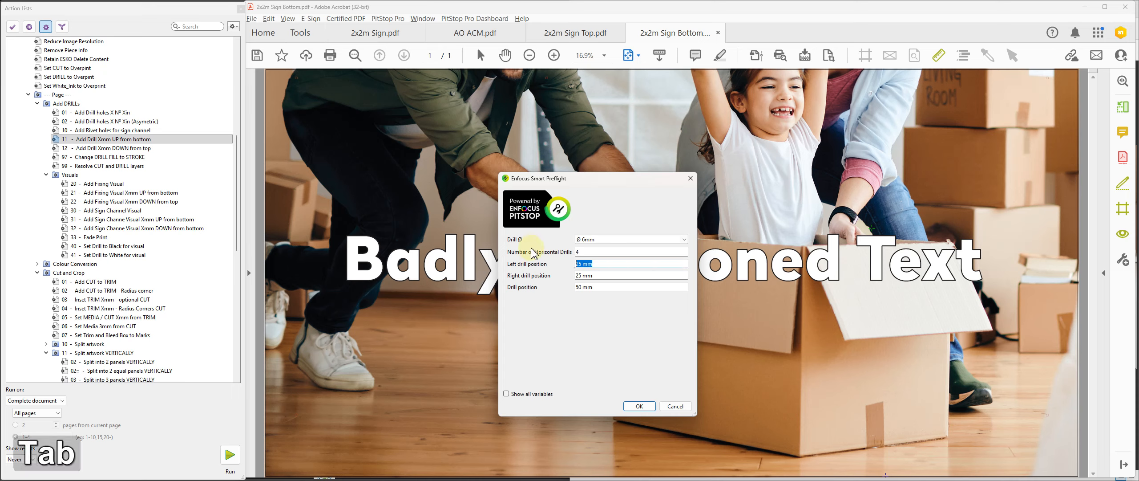
type("75")
key("Tab")
type("75")
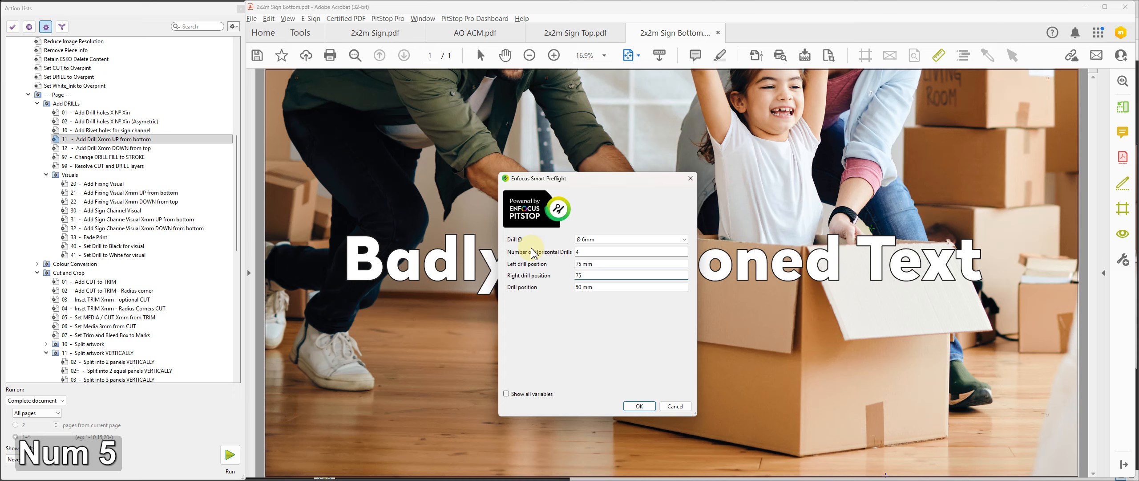
key("Tab")
type("610")
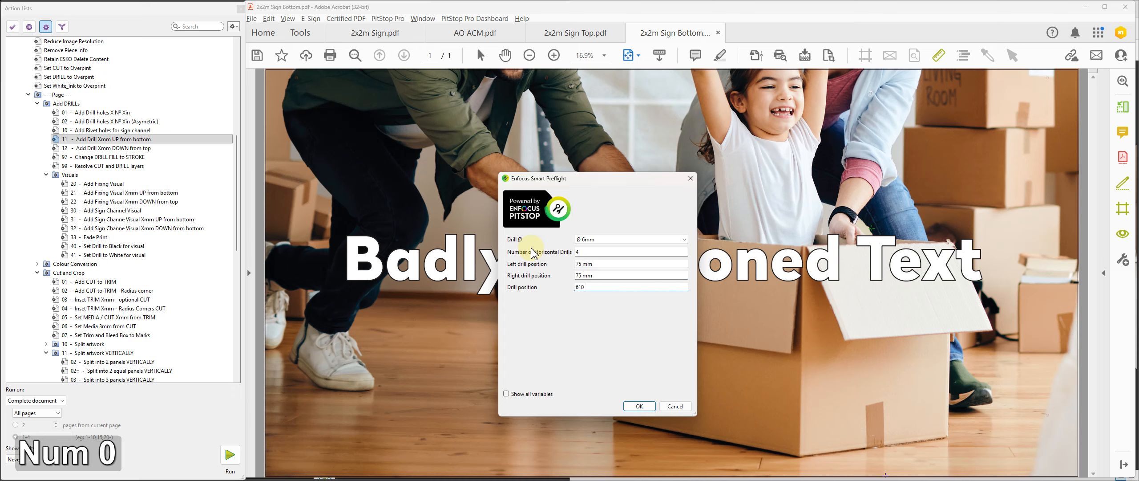
left_click(634, 408)
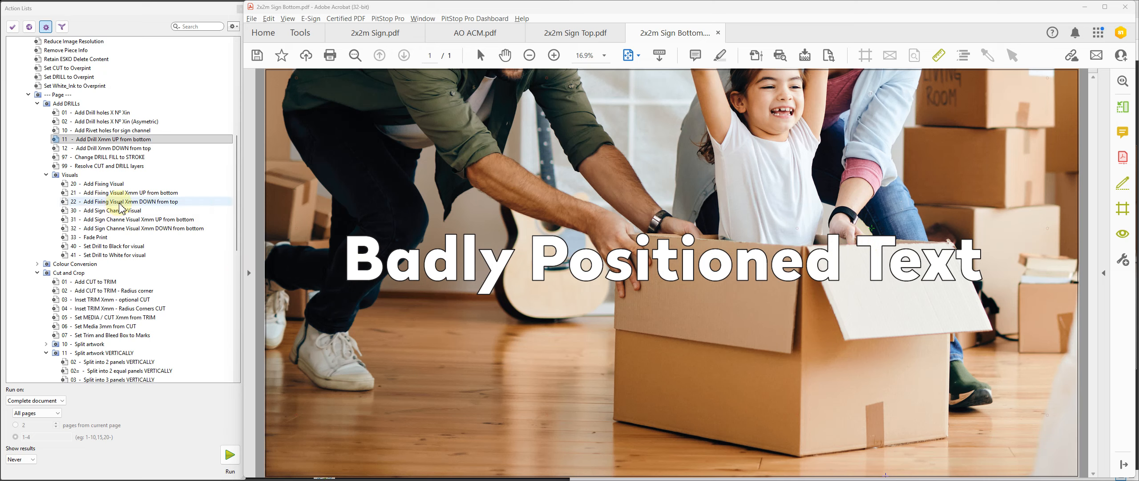
Step: Start the Add Sign Channel Visual action with channel width 1900 mm, 4 rivets per channel, and left and right rivet positions of 75 mm
left_click(112, 210)
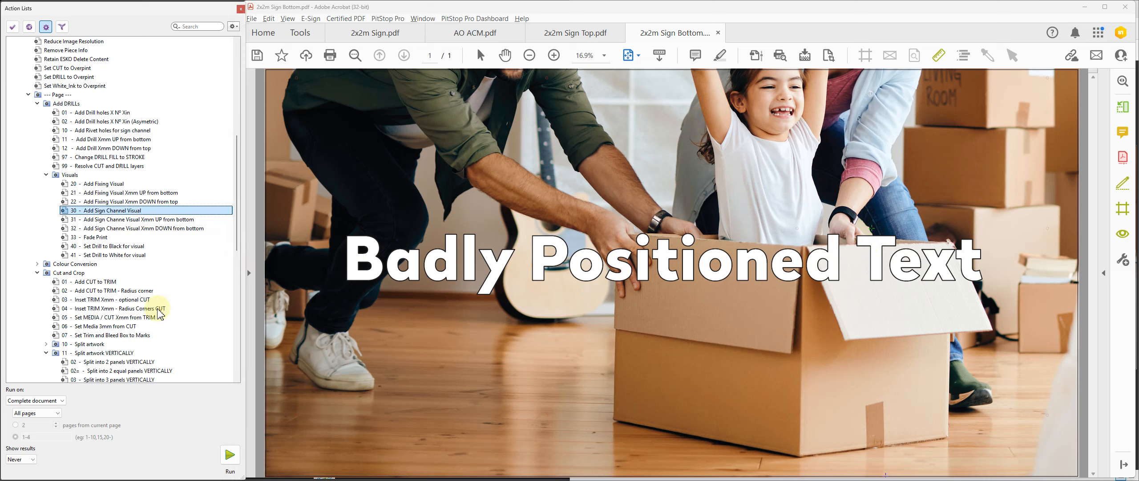
left_click(229, 456)
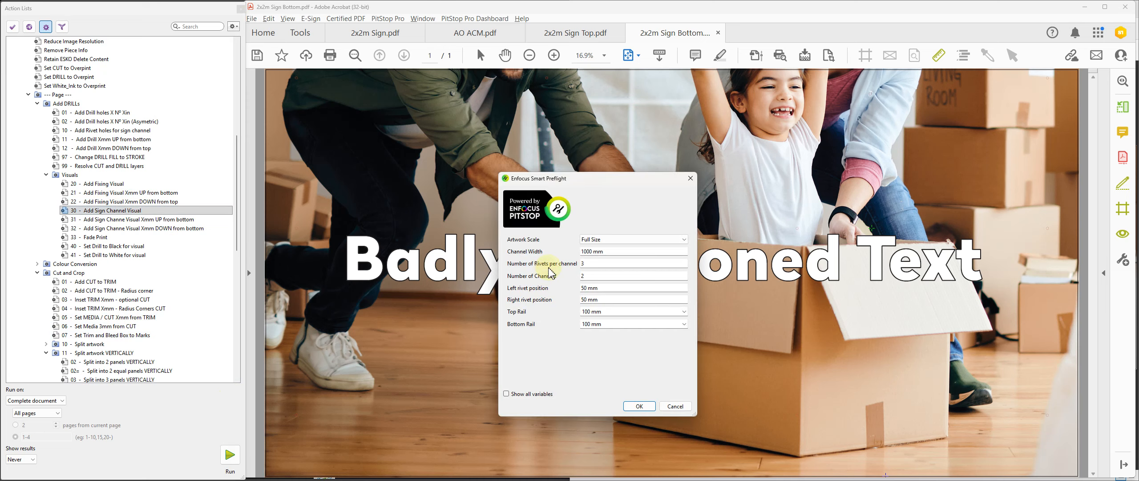
left_click_drag(609, 252, 529, 253)
type("1900")
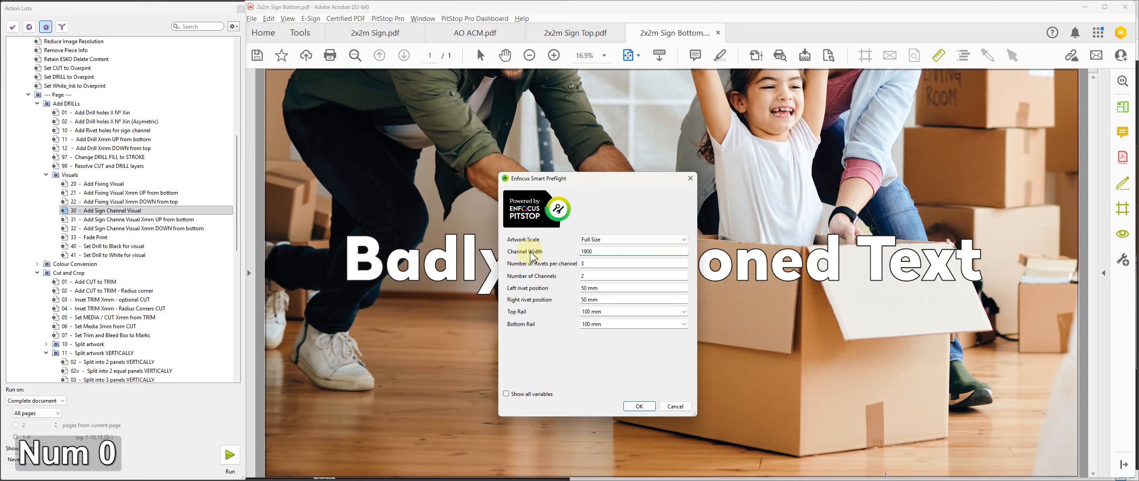
key("Tab")
type("4")
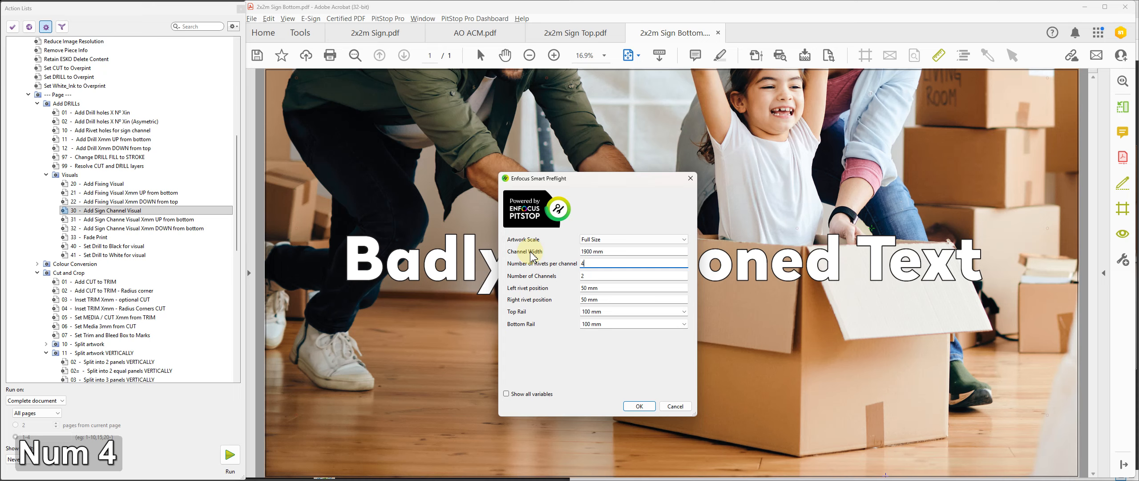
key("Tab")
key("Tab")
type("75")
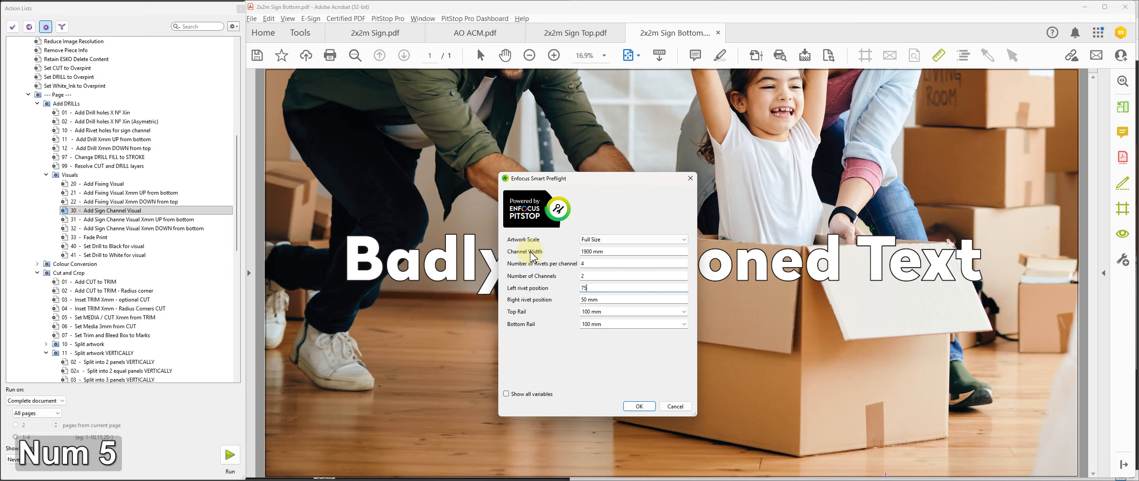
key("Tab")
type("75")
key("Tab")
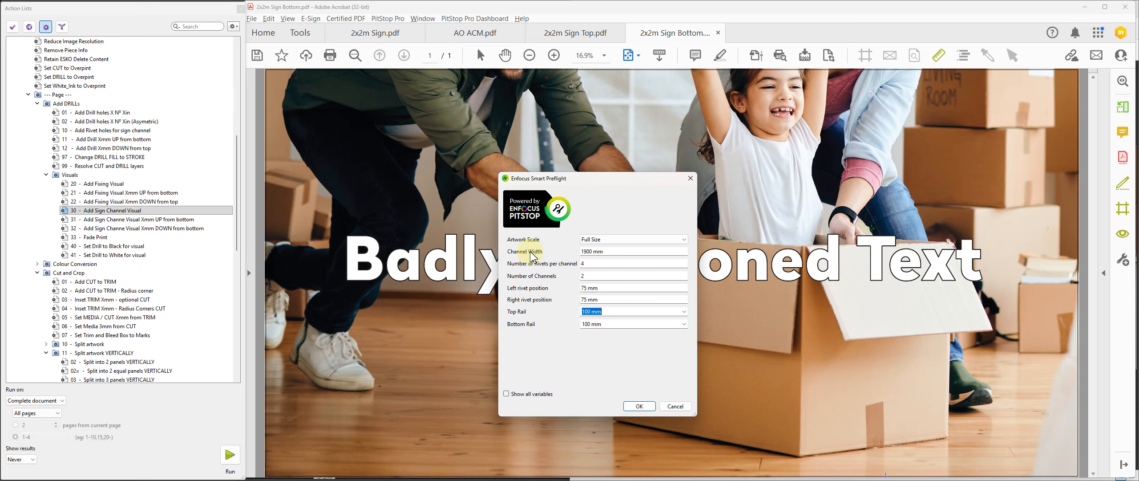
Step: Set the bottom rail to 150 mm and the top rail to the top edge option, and apply the sign channel visual
key("Tab")
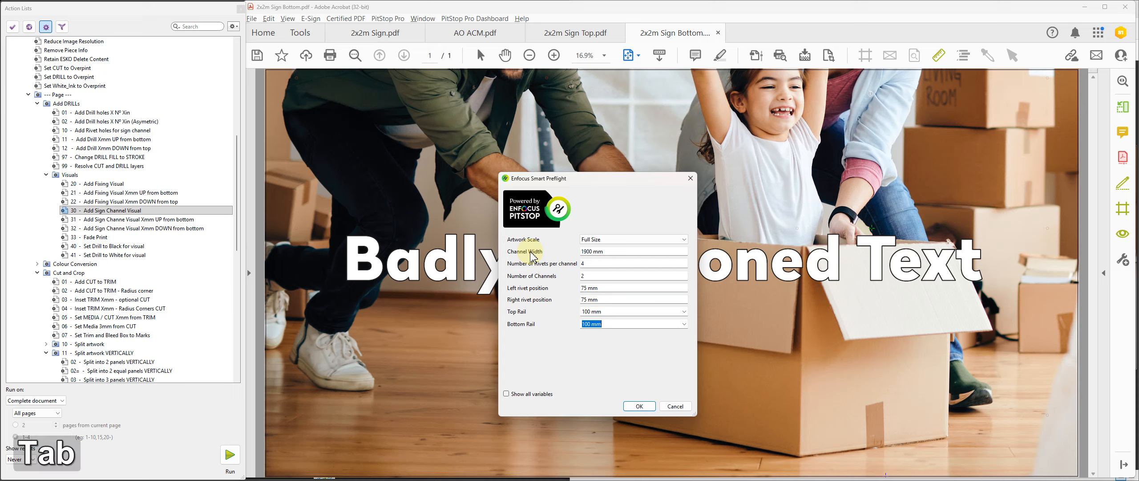
type("150")
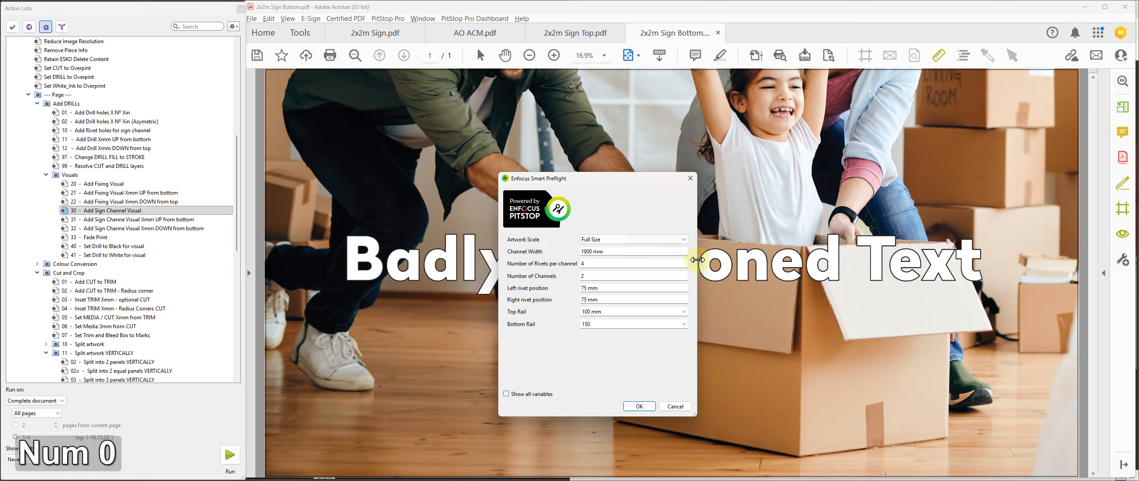
left_click(682, 312)
left_click(601, 330)
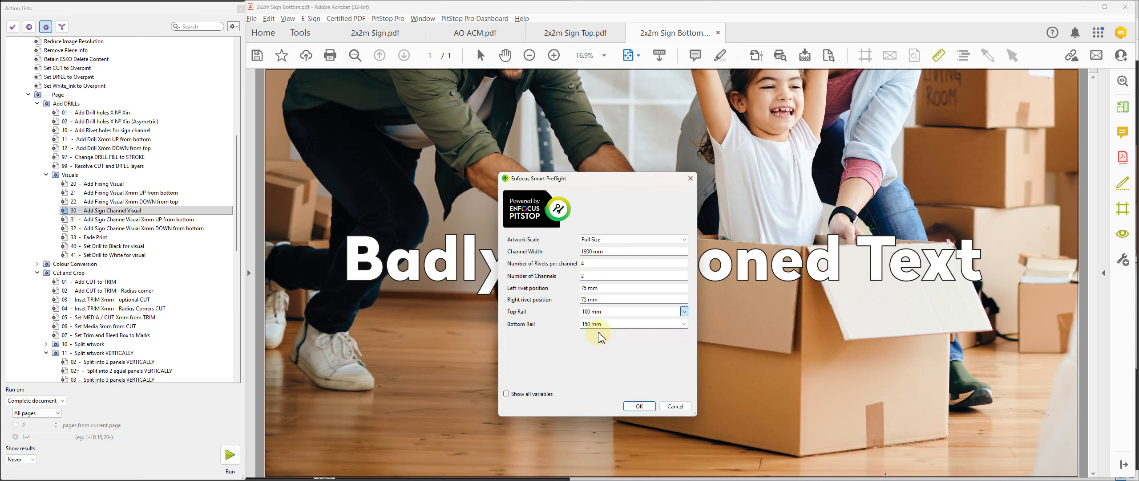
left_click(683, 311)
left_click(621, 336)
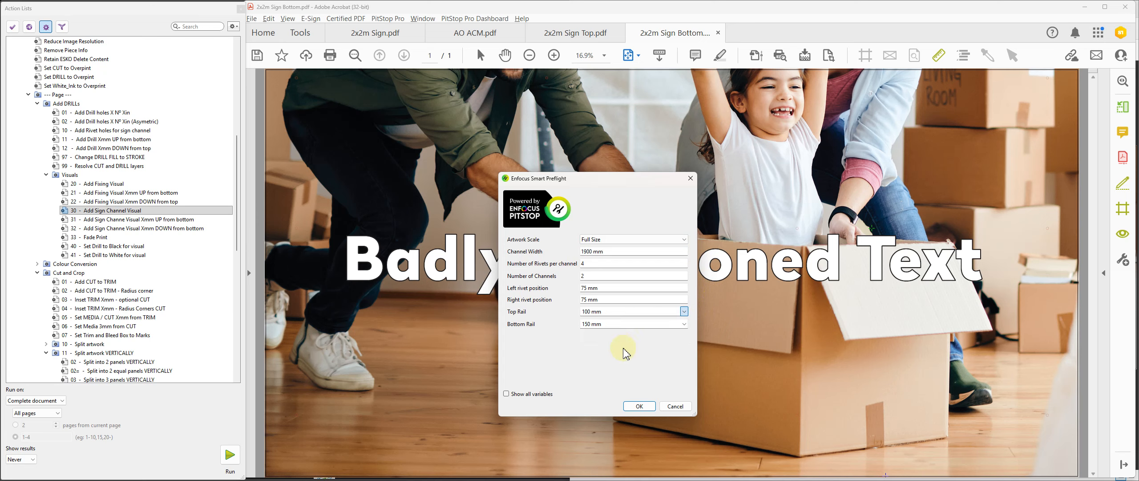
left_click(640, 406)
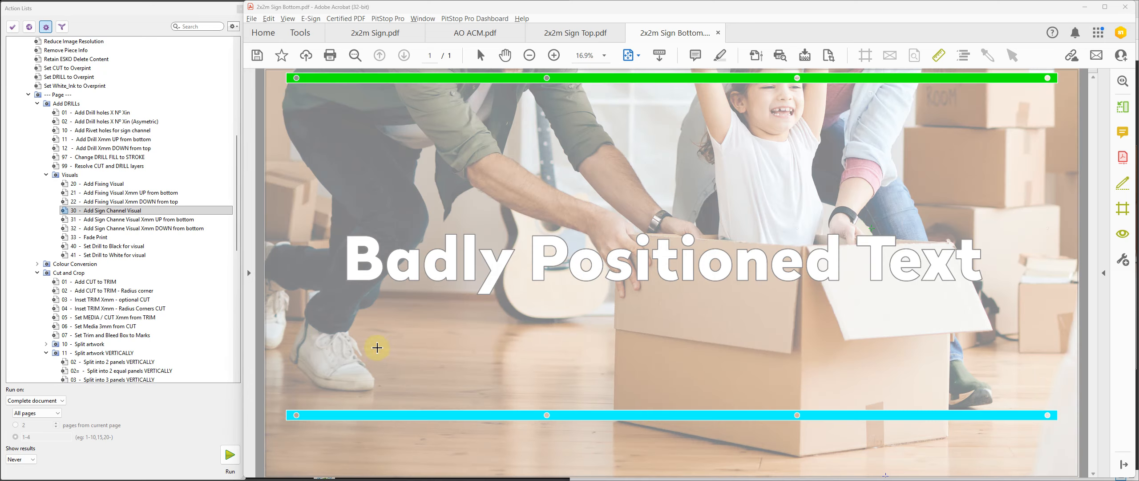
Step: Start the sign channel visual Xmm UP from bottom action with a channel width of 1900 mm
left_click(114, 220)
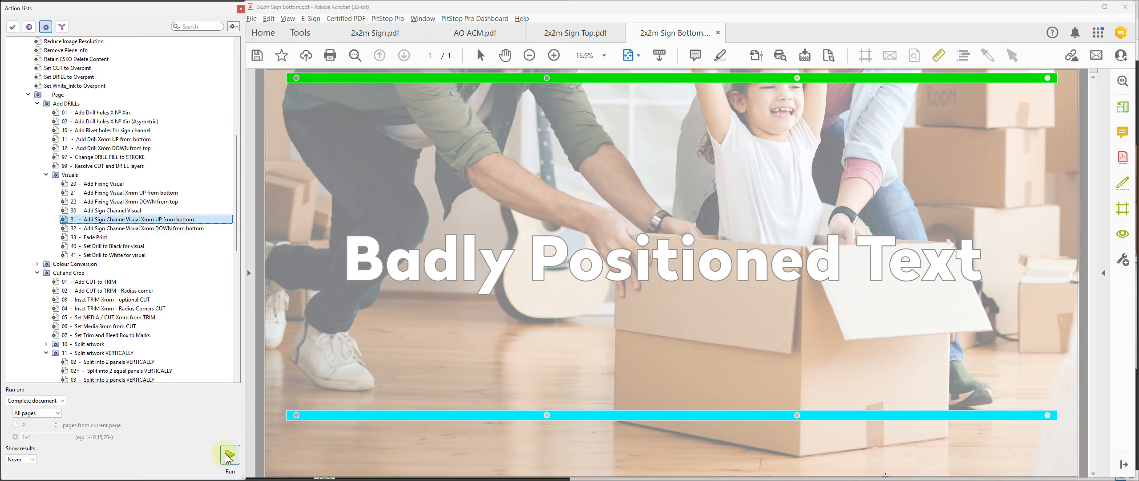
left_click(227, 454)
left_click_drag(605, 238, 520, 226)
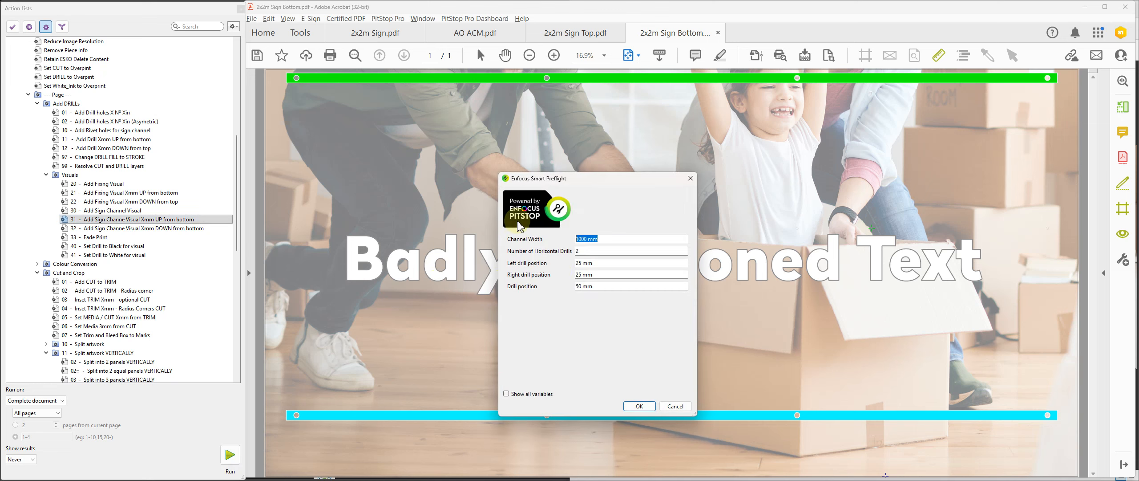
type("190")
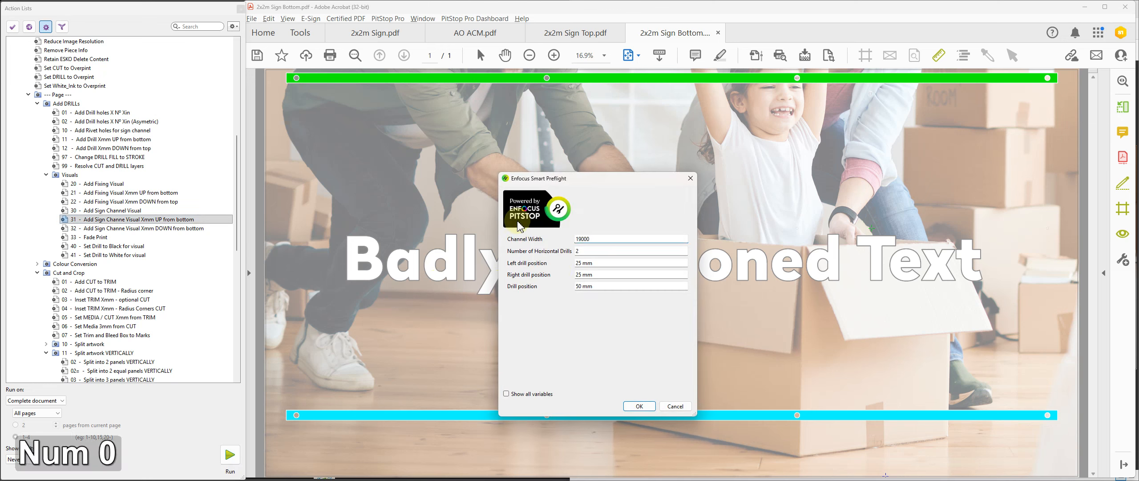
type("00")
key("BackSpace")
key("Tab")
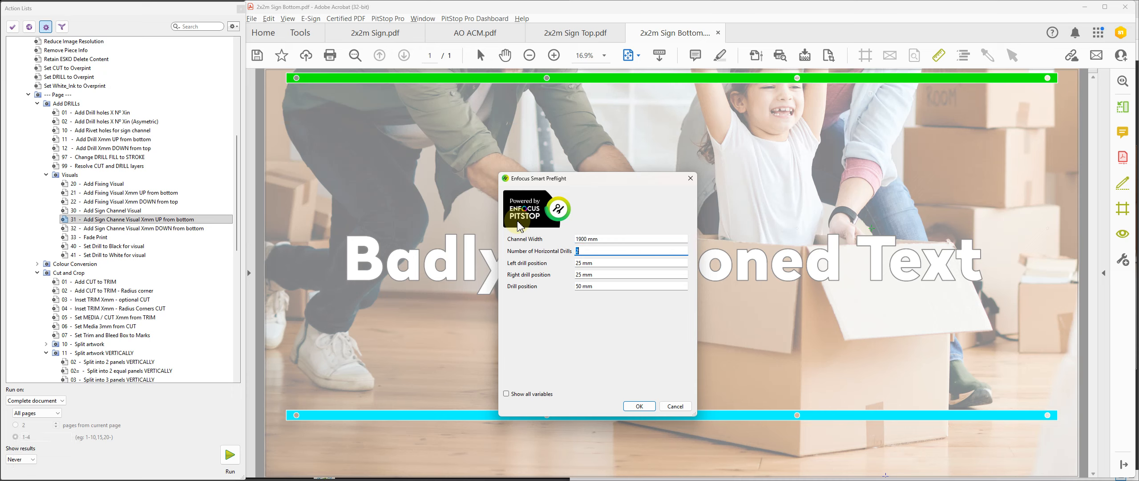
Step: Set 4 horizontal drills, left and right drill positions of 75 mm and drill position 610 mm, and apply the additional channel visual
type("4")
key("Tab")
type("75")
key("Tab")
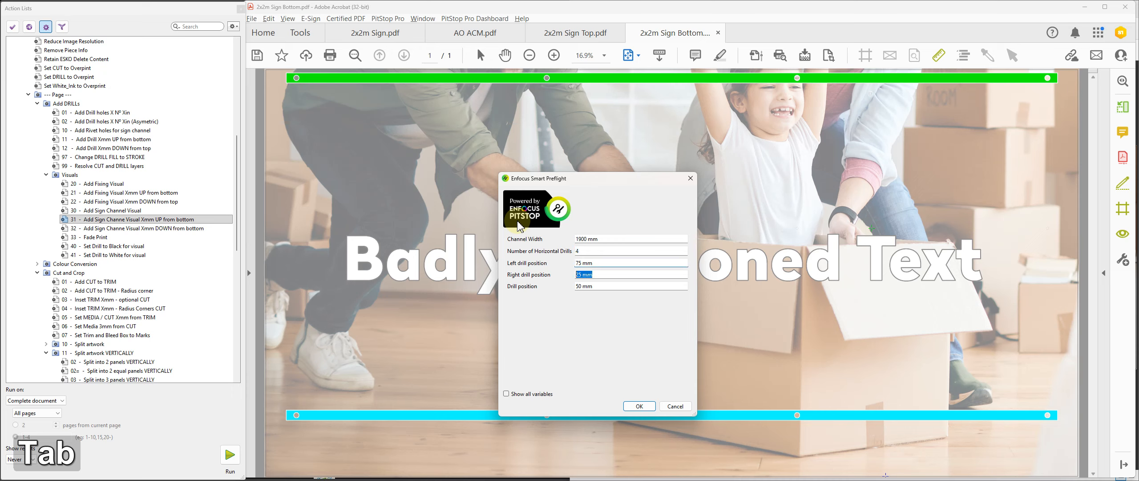
type("75")
key("Tab")
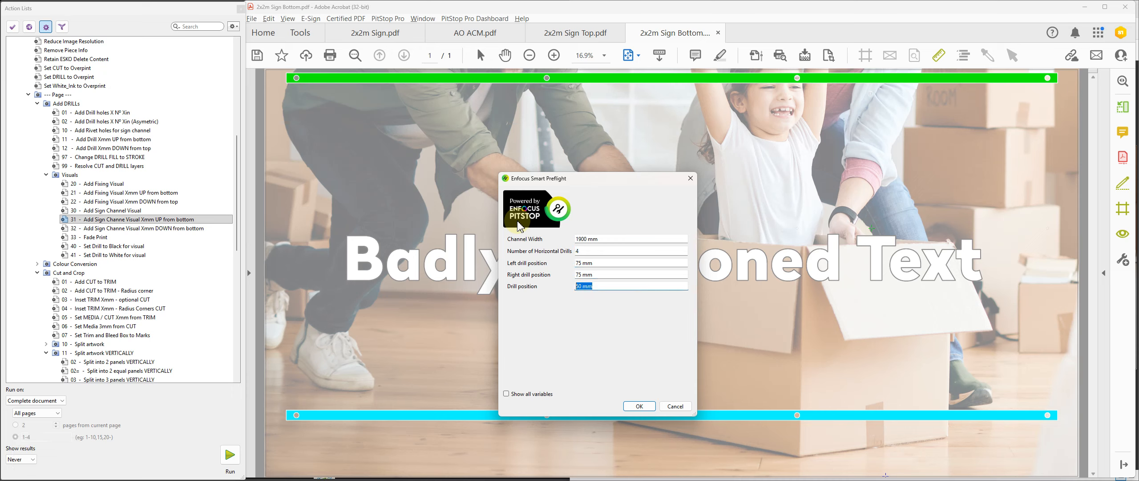
type("610")
key("Return")
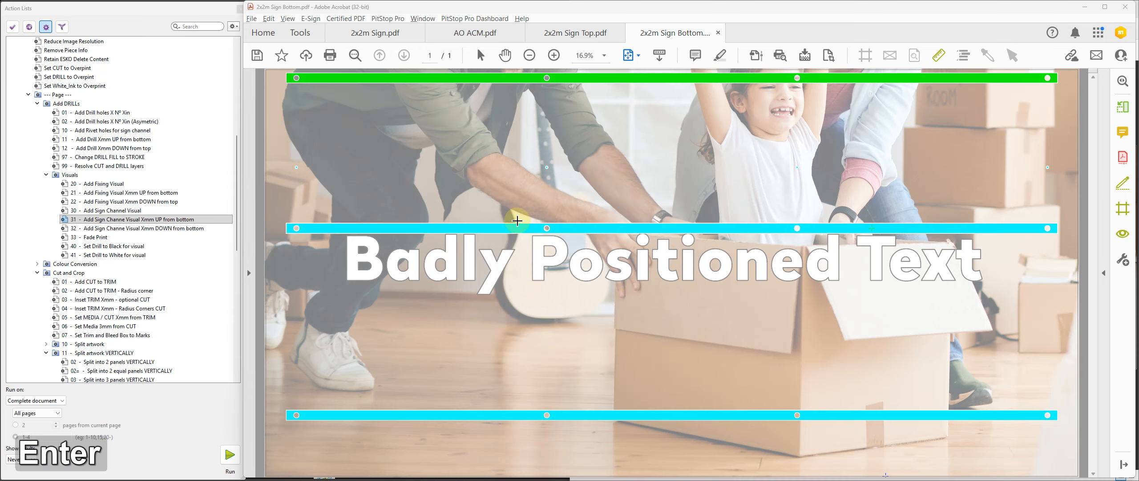